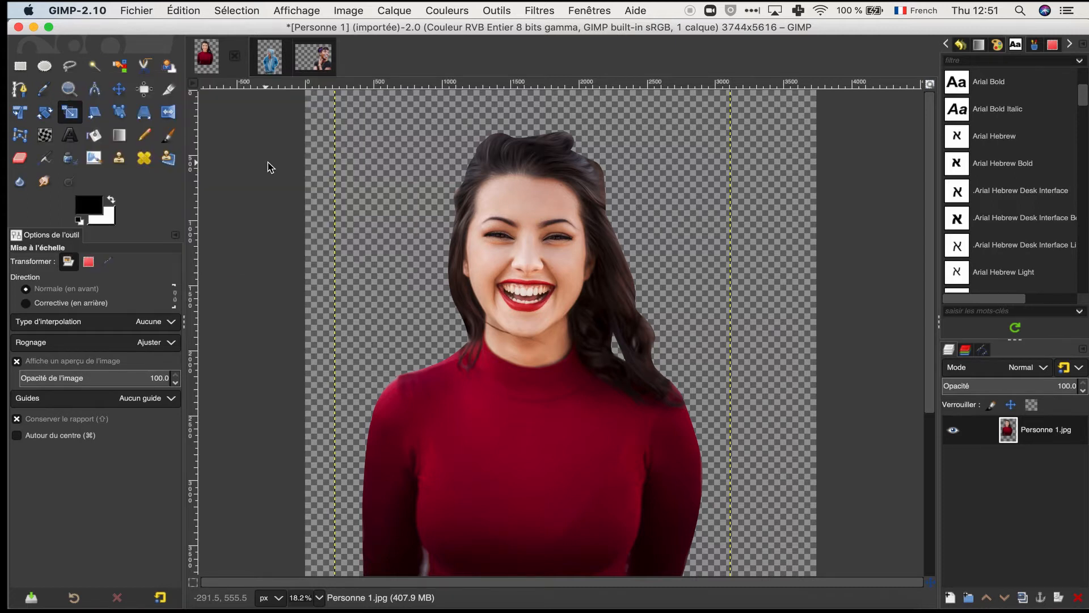
Copy the denim-jacket woman from the Personne 2 image and paste her into the Personne 1 image as a new layer
click(270, 57)
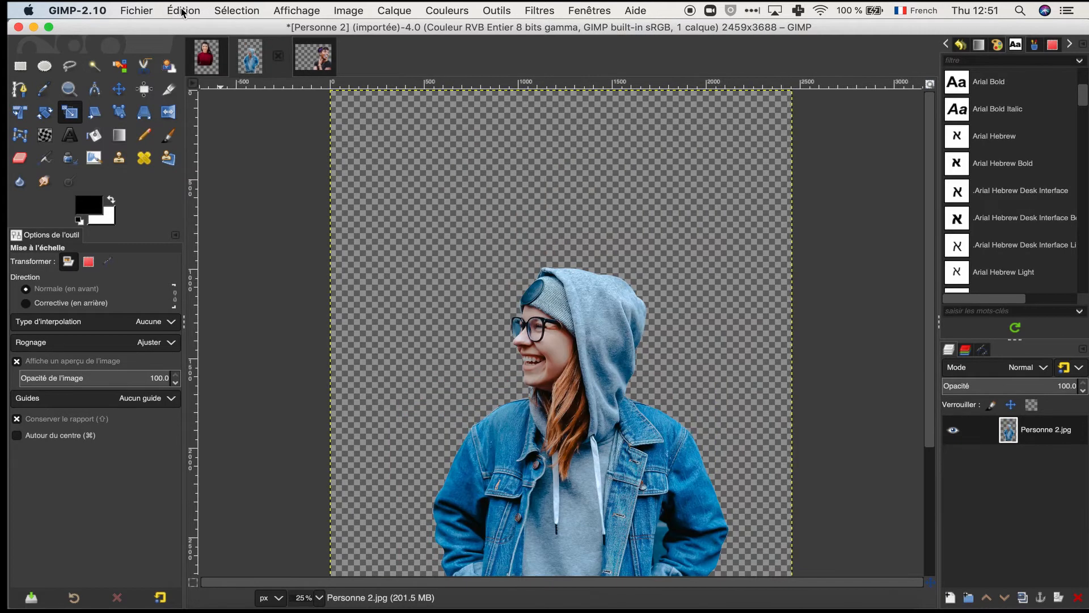
click(183, 11)
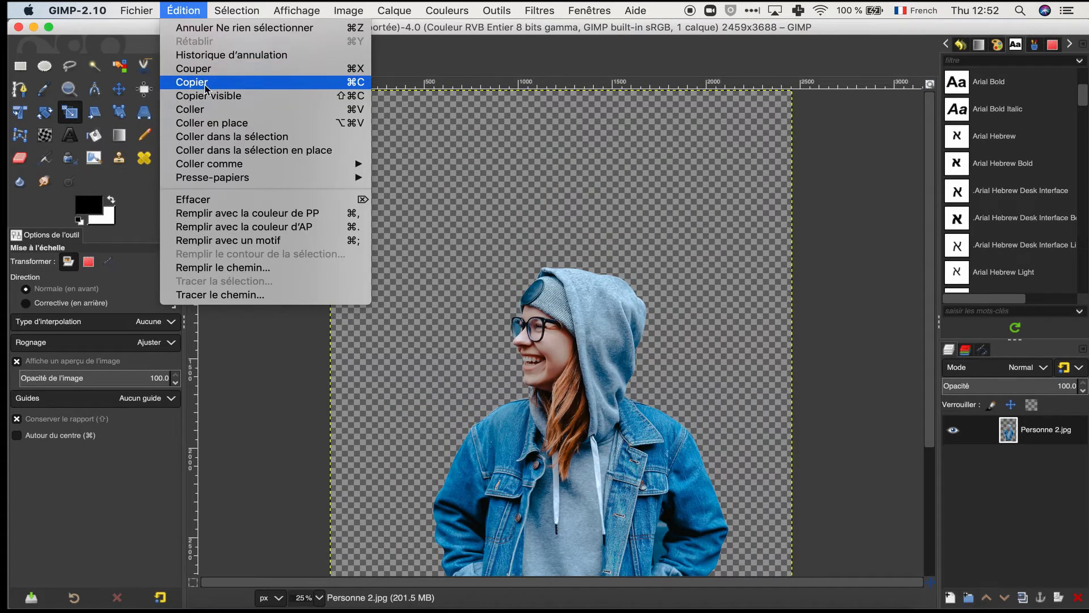
click(206, 82)
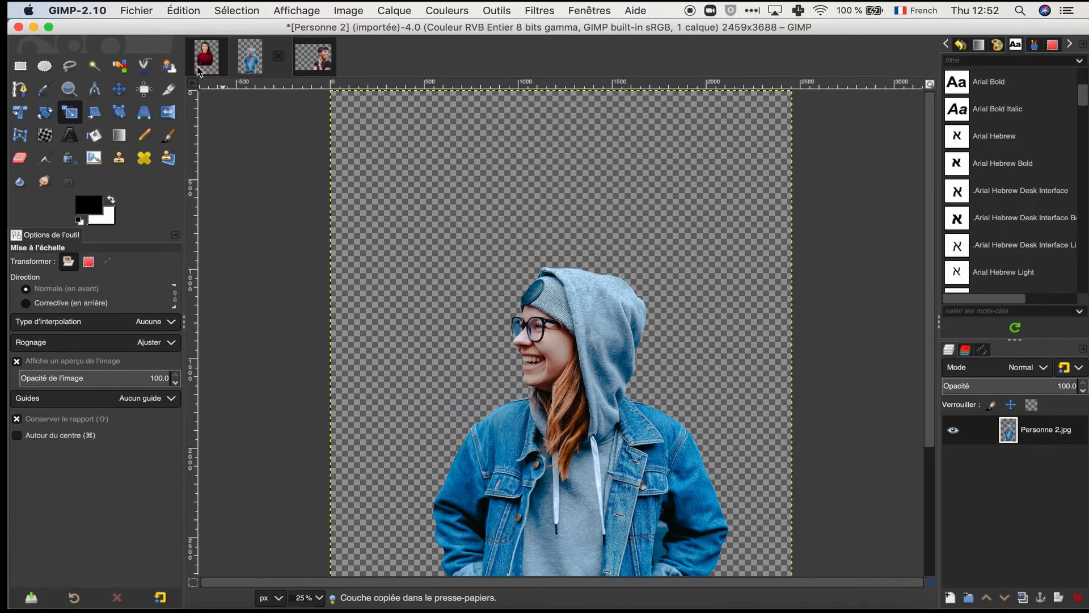
click(205, 57)
click(182, 11)
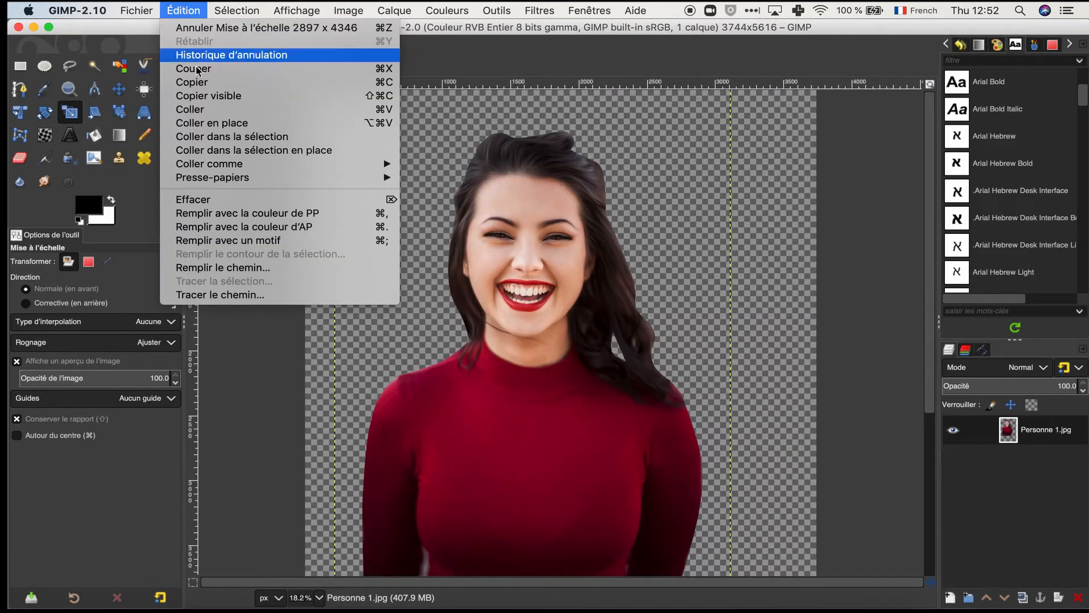
click(199, 114)
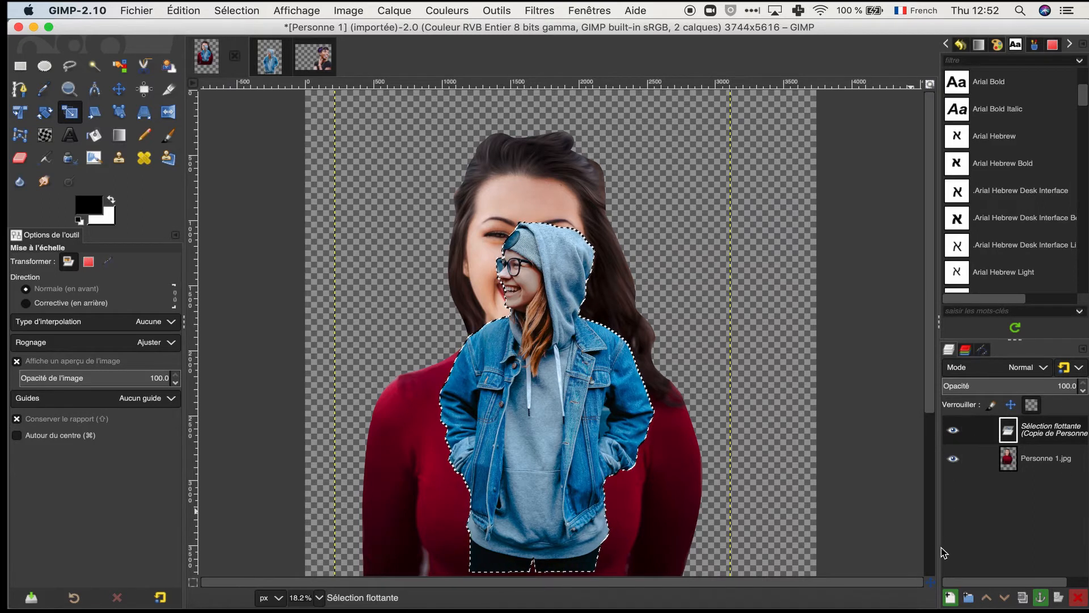
click(950, 597)
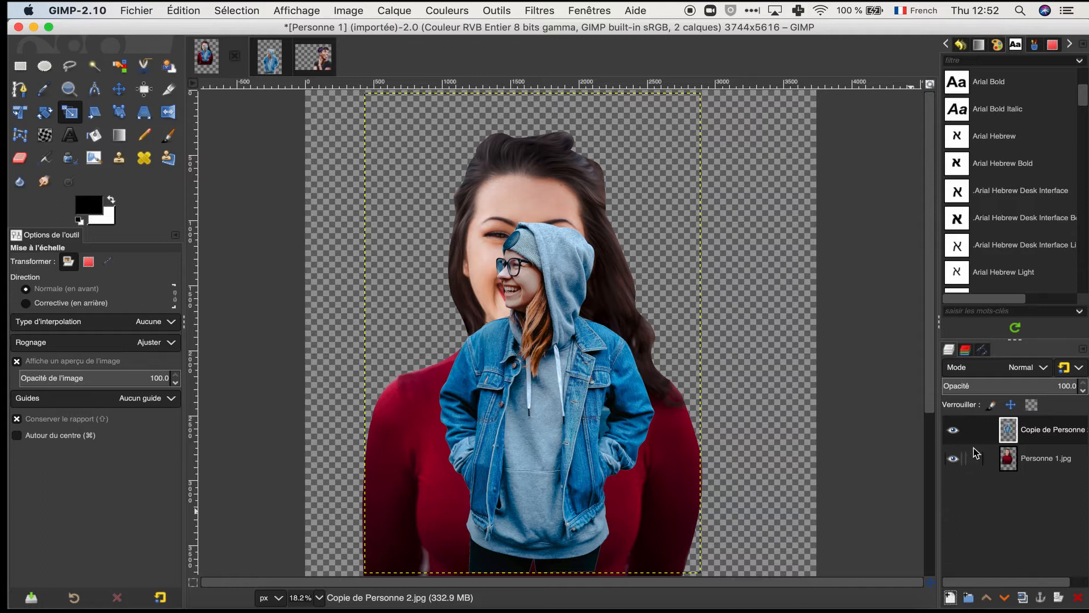
Copy the woman with the purple headband from the personne 3 image and paste her into Personne 1 as another new layer
click(320, 59)
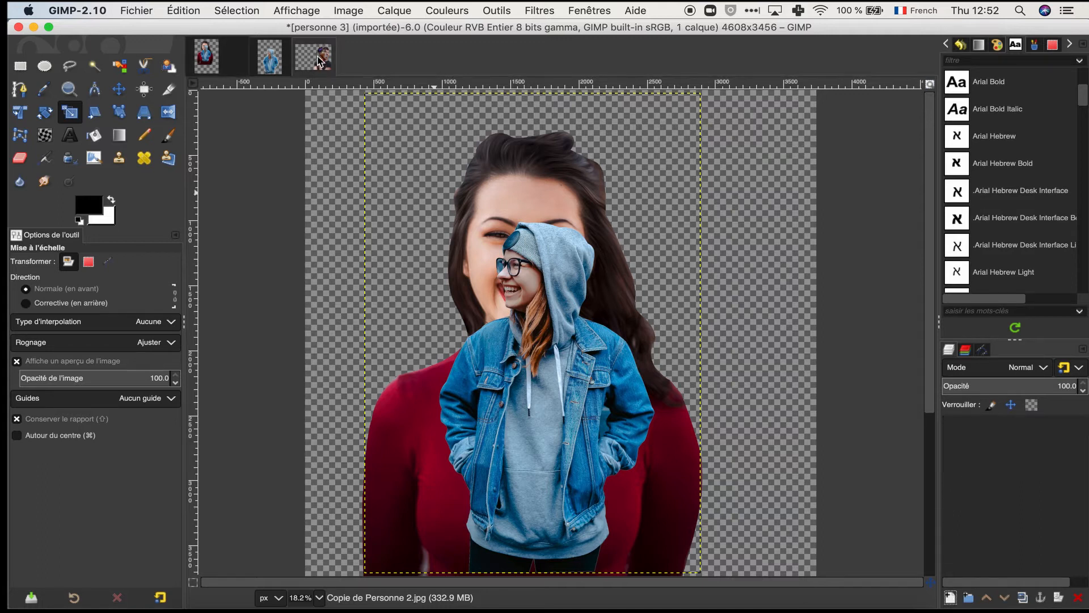
click(184, 10)
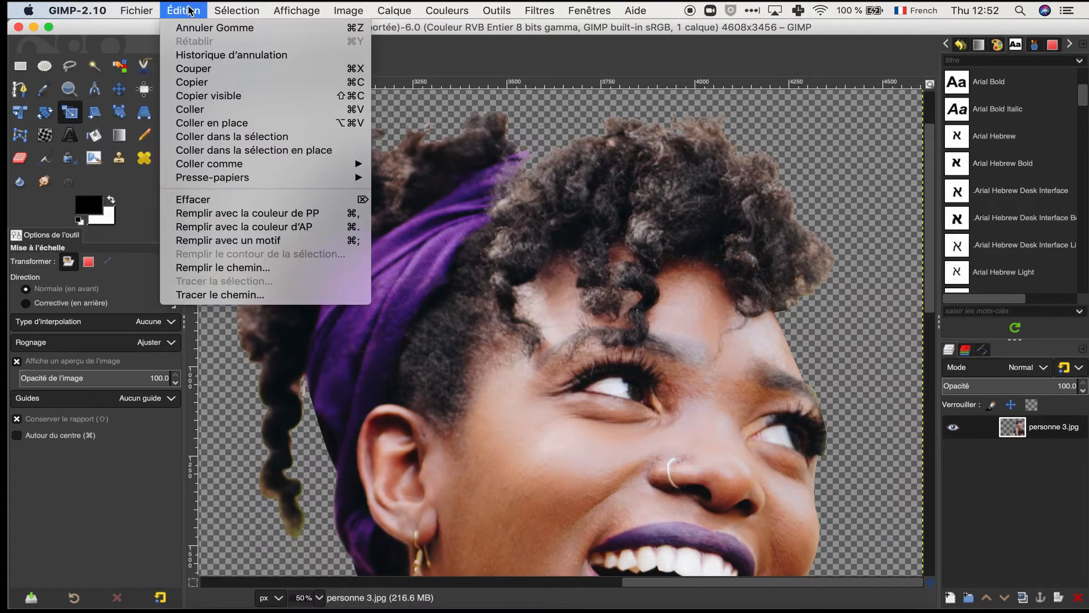
click(210, 81)
click(206, 59)
click(193, 10)
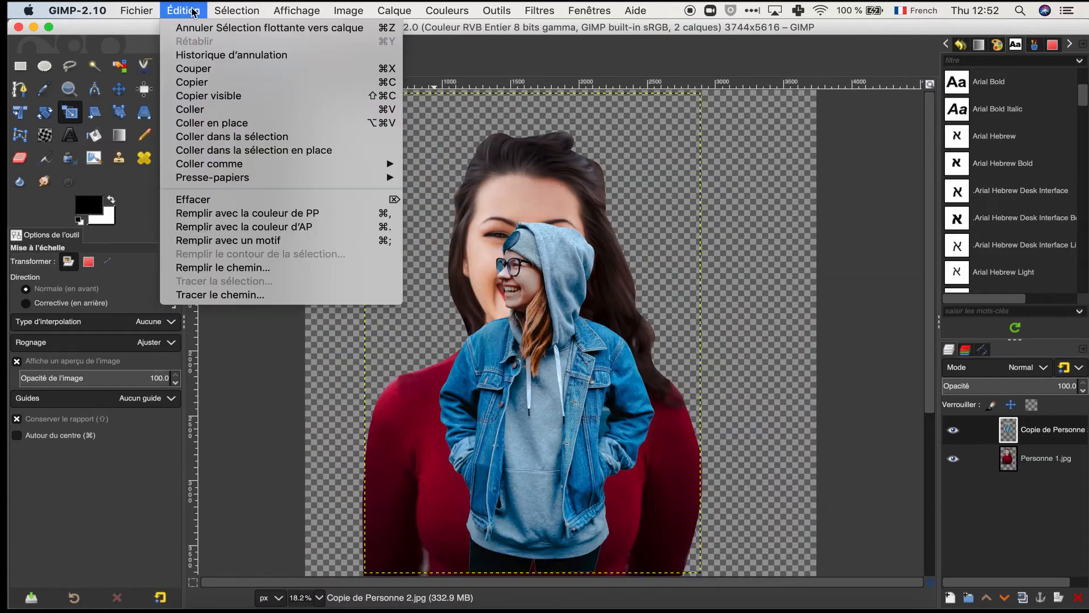
click(195, 110)
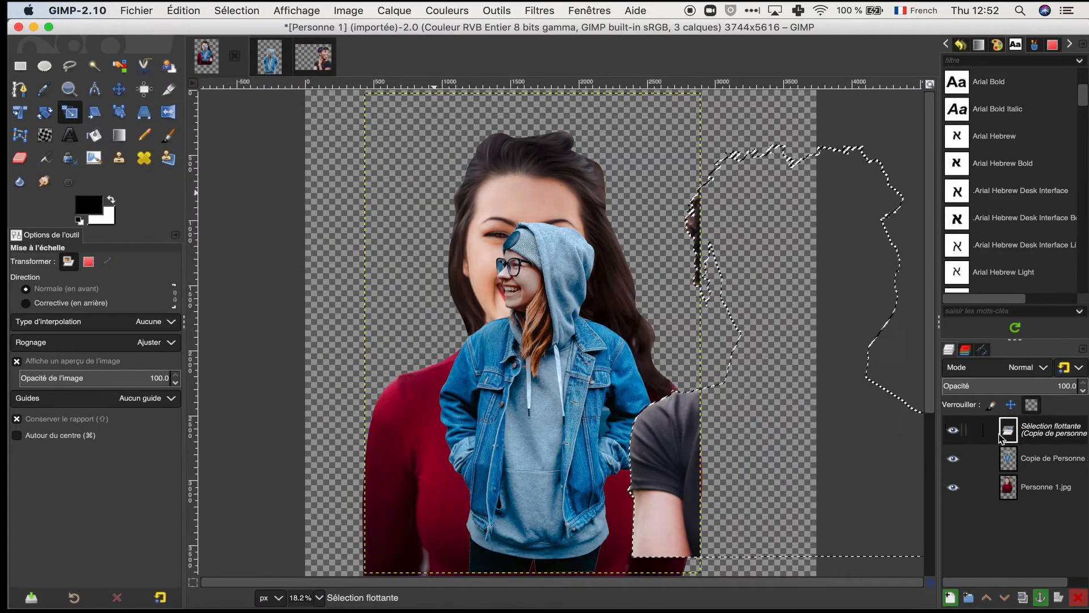
click(951, 597)
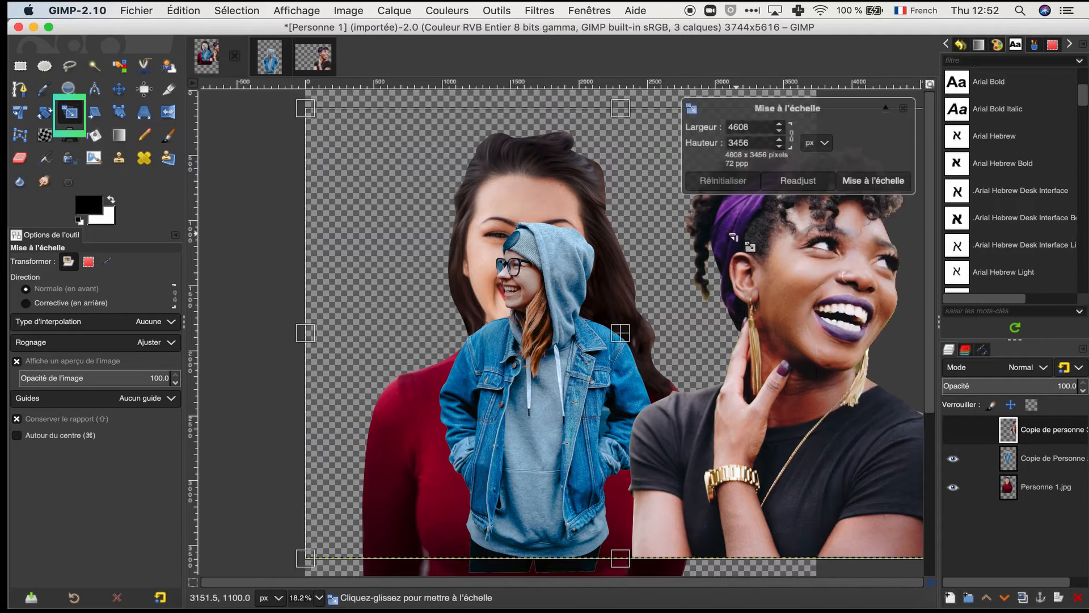
Apply the scaling to the pasted personne 3 layer, and move the woman in red slightly right and up
click(874, 181)
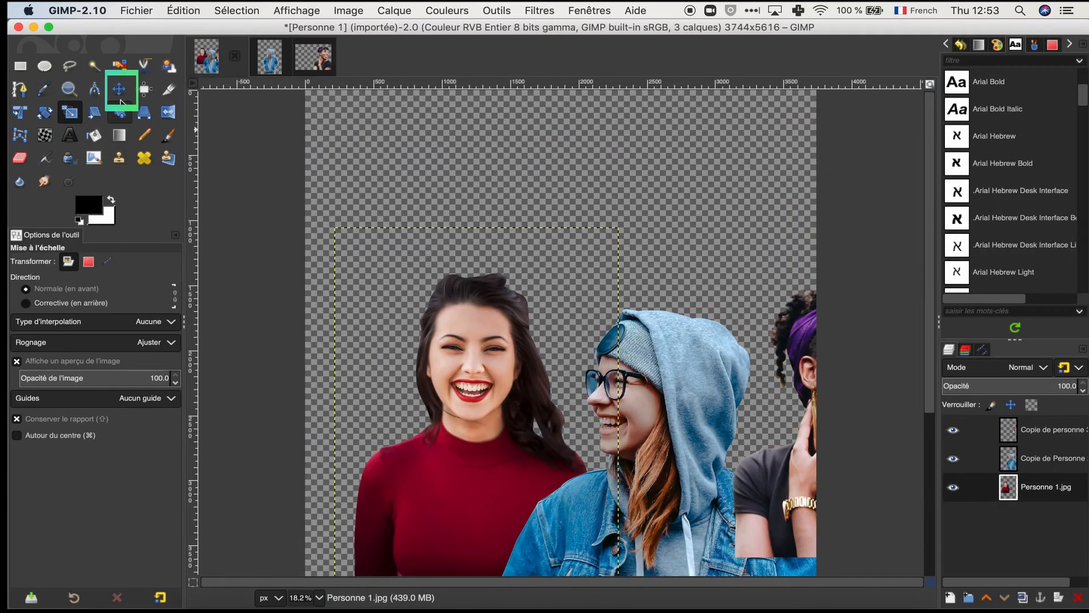
click(120, 90)
drag(454, 369, 488, 346)
Lower the personne 3 layer beneath the other two and shift it left behind them, and nudge the Personne 2 layer slightly down
click(1013, 436)
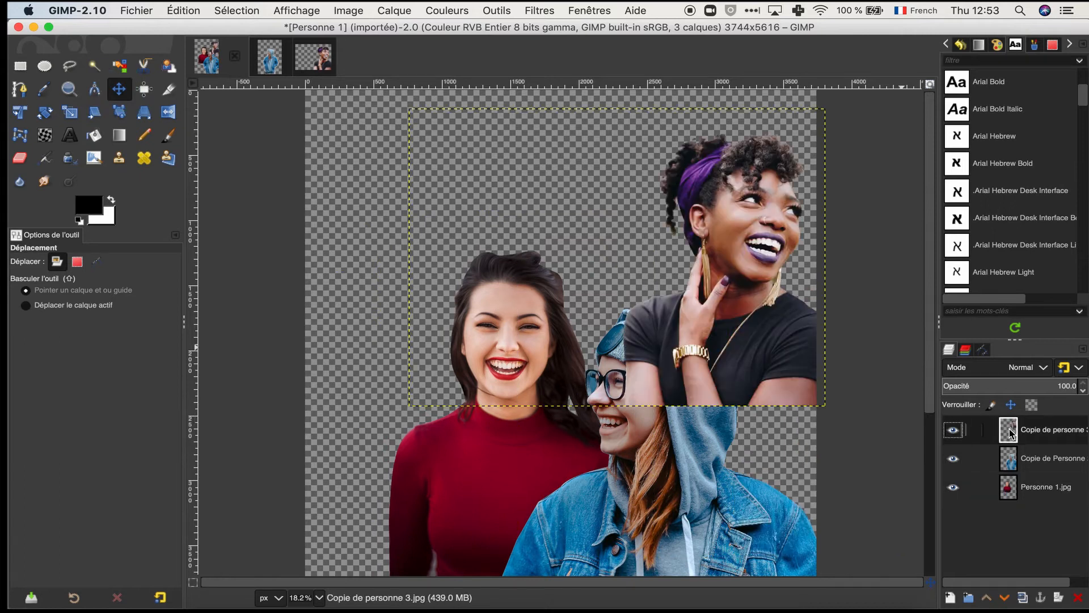
click(1004, 598)
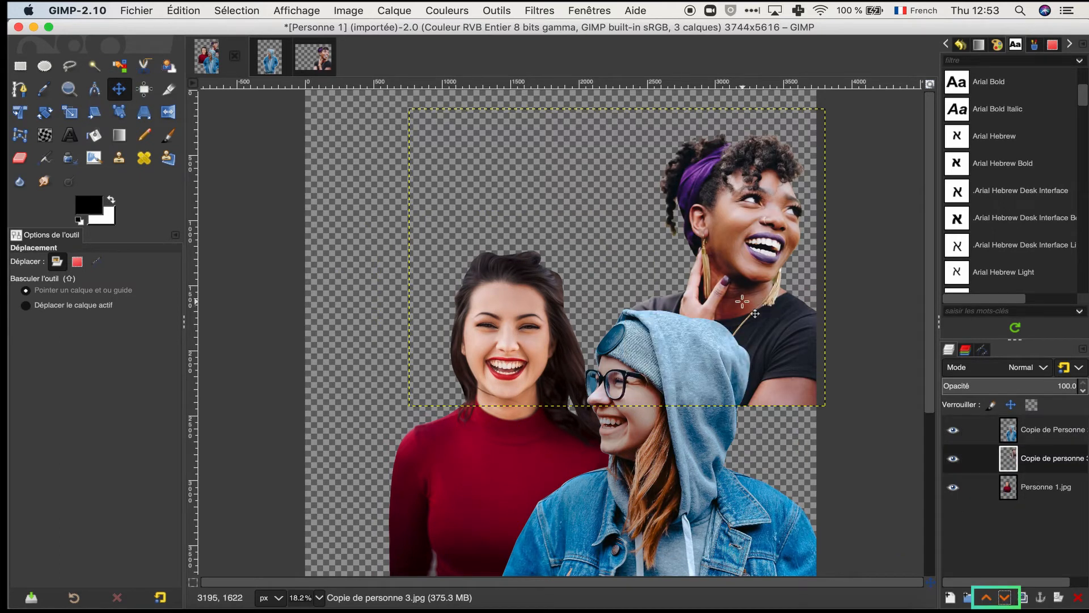
drag(742, 301, 636, 297)
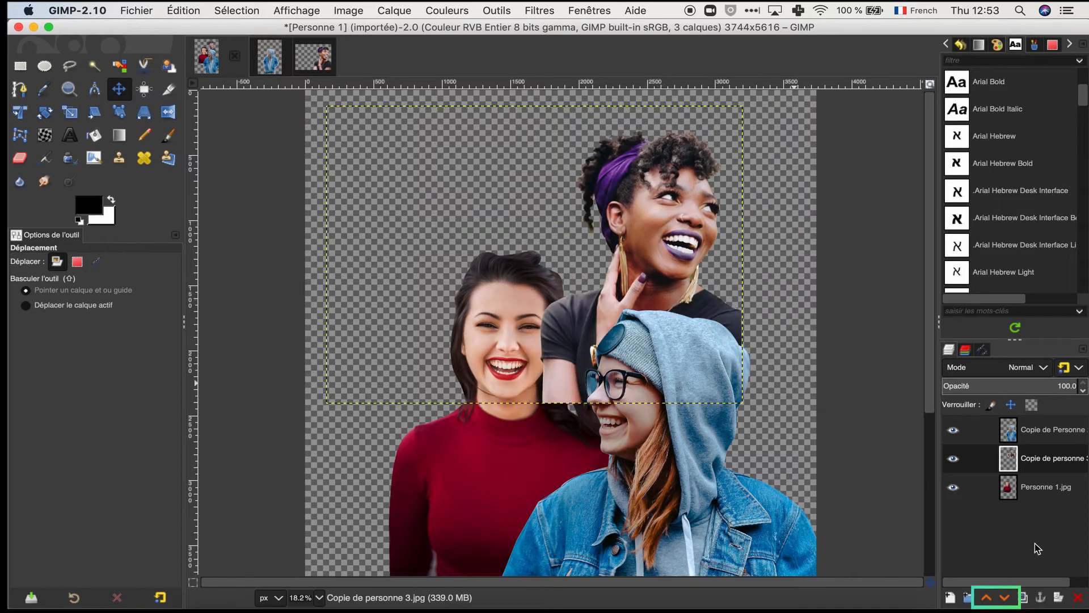
click(1004, 598)
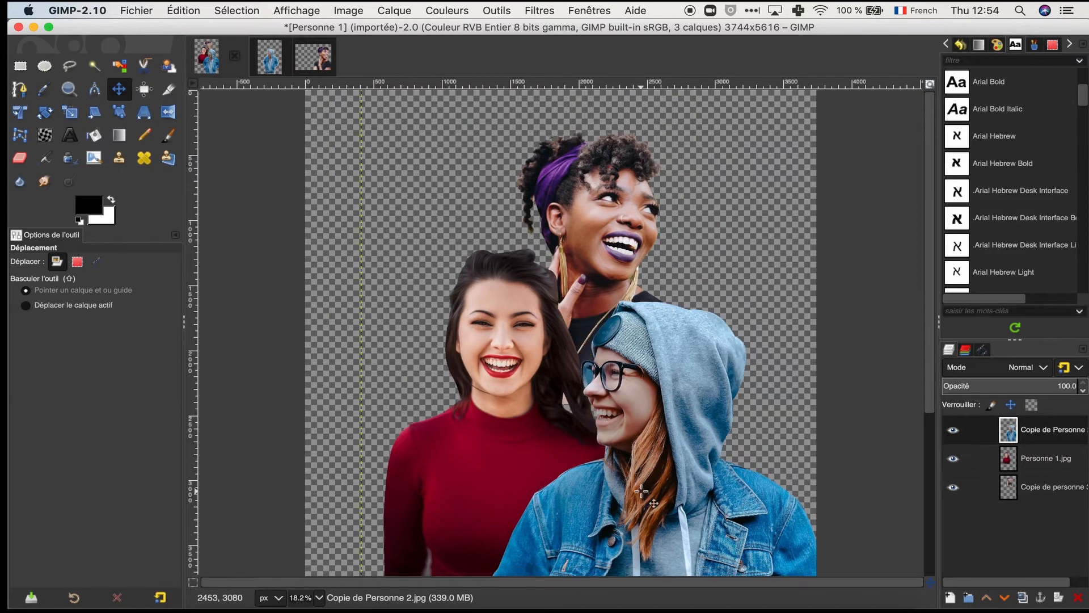
drag(641, 491, 636, 517)
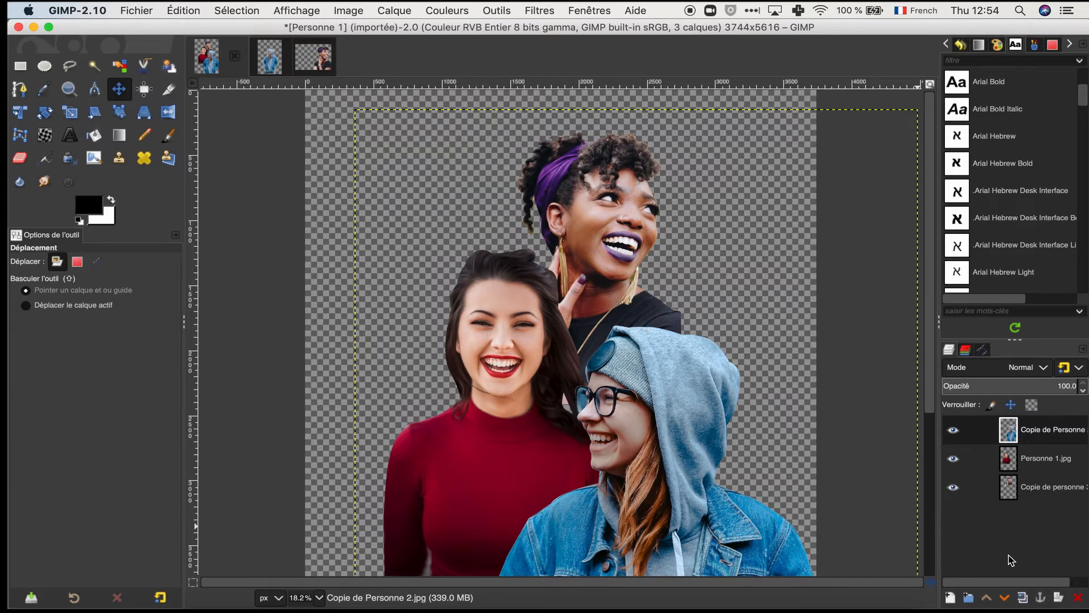
Create a 3744 x 5616 px transparent layer named "fond" and send it to the bottom of the layer stack
click(981, 433)
click(950, 597)
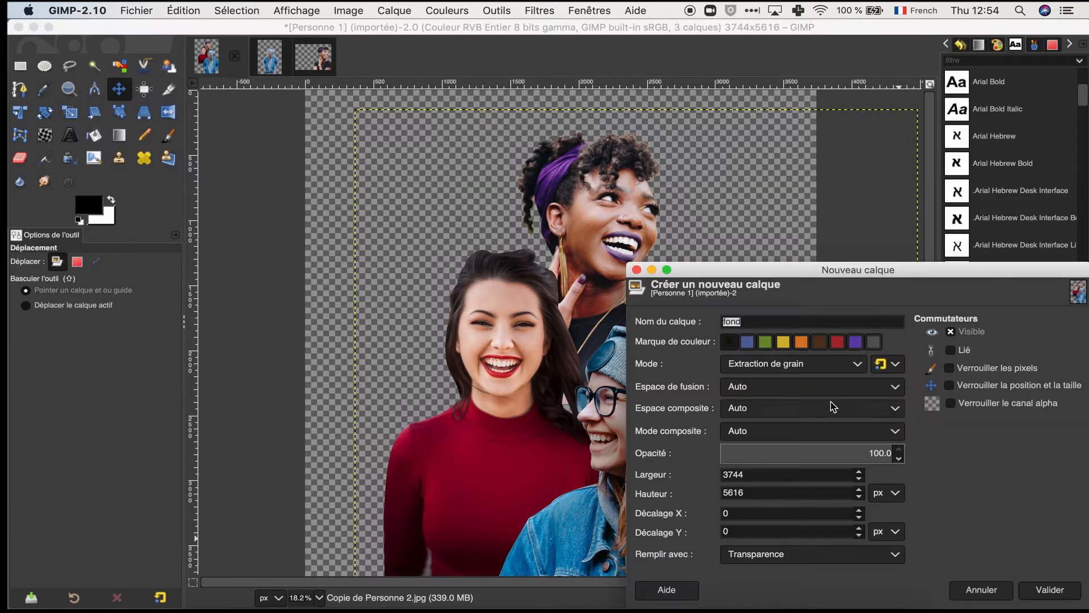
text(fond)
click(1047, 592)
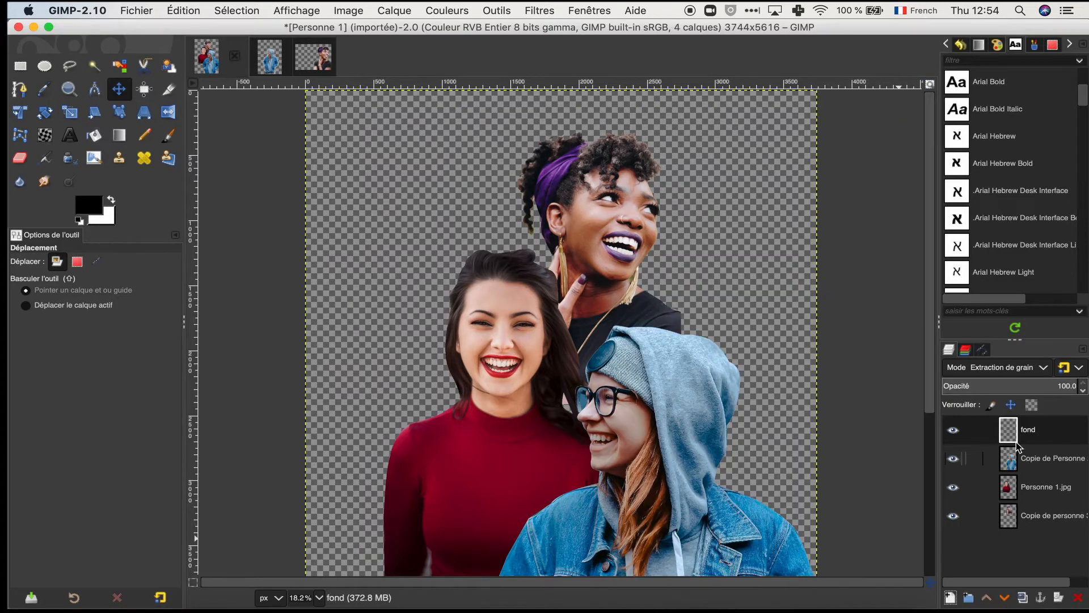
shift+click(1004, 597)
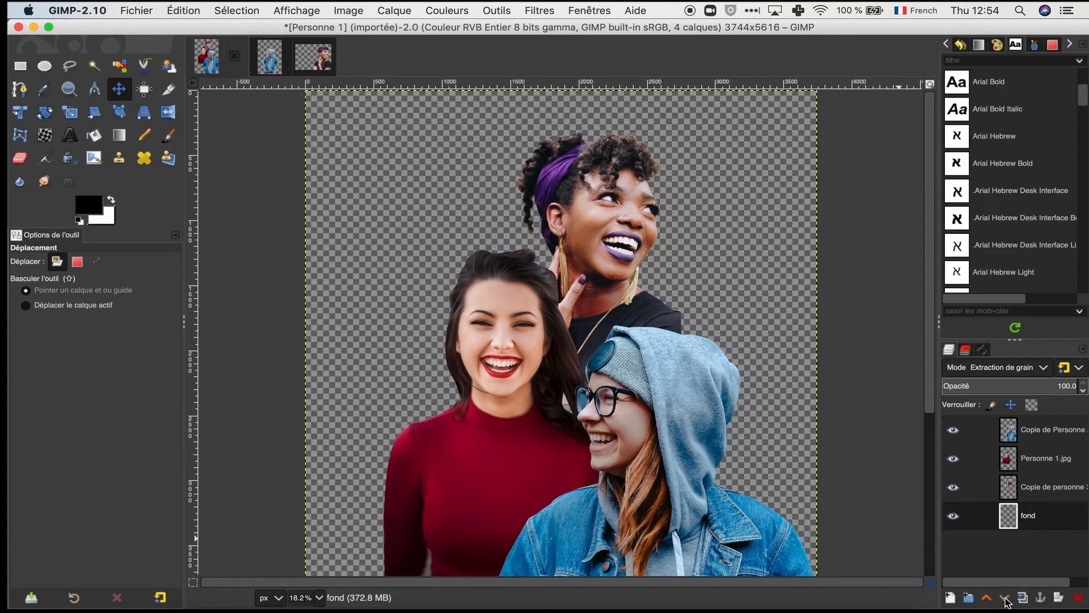
Fill the fond layer with black (000000) as the foreground color
click(92, 206)
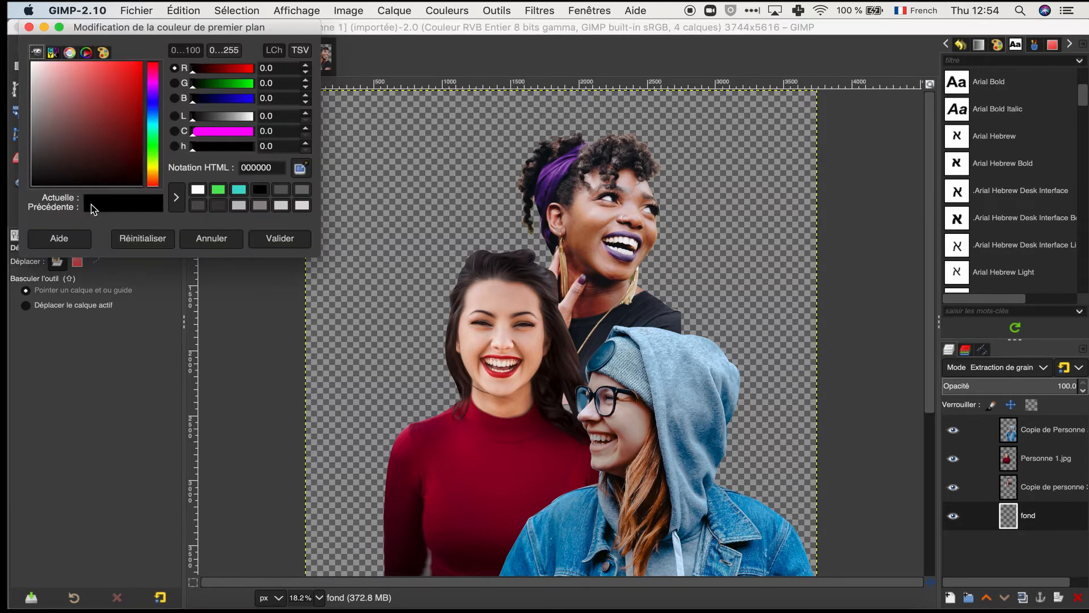
key(Return)
click(95, 135)
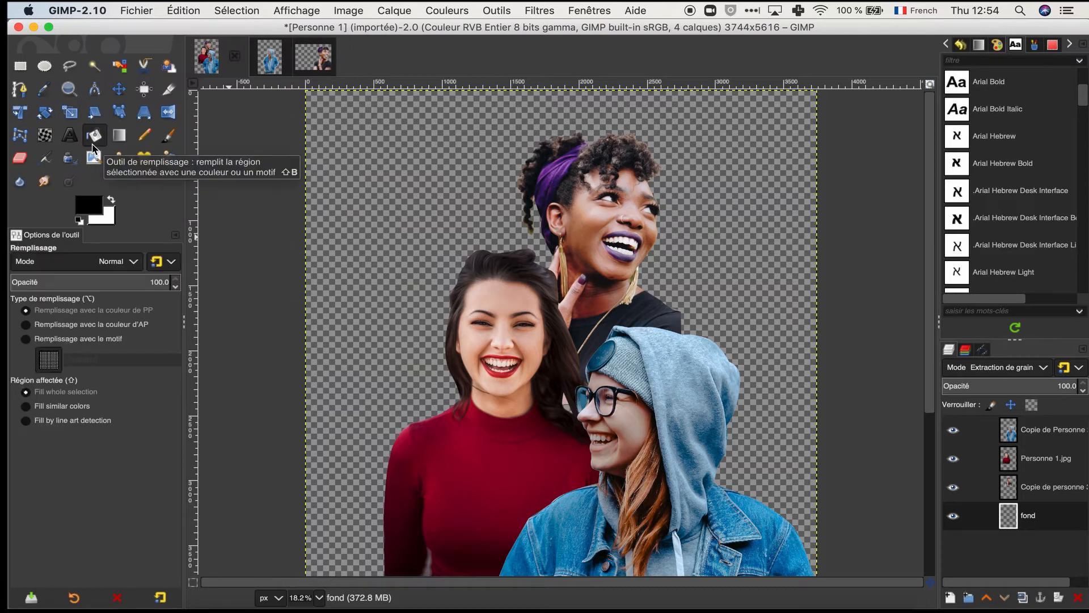
click(680, 232)
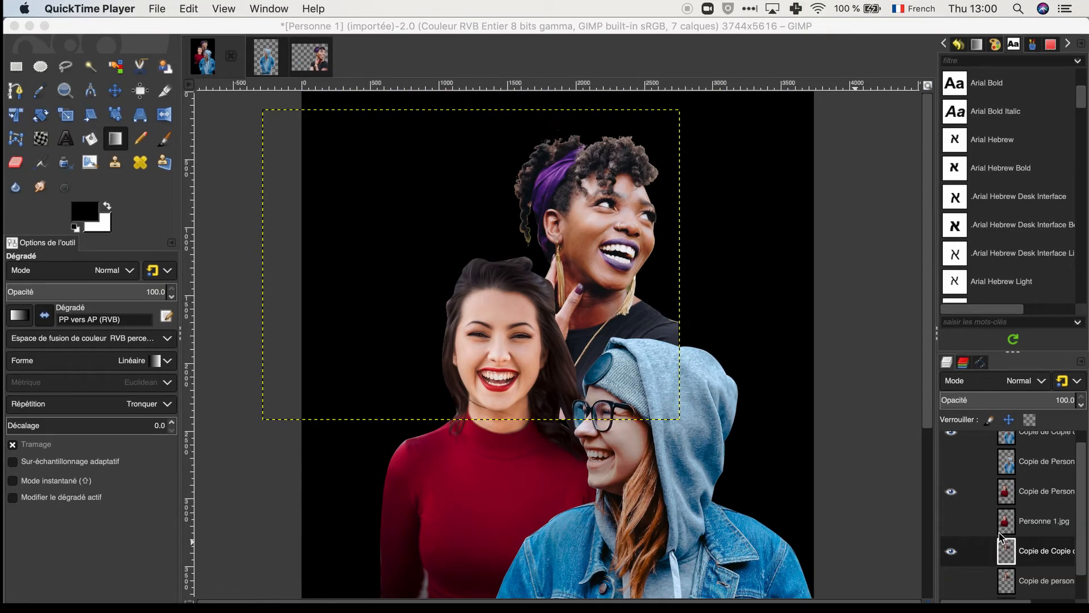
Add a white, full-opacity layer mask to the visible copy of the personne 3 layer
right_click(1011, 558)
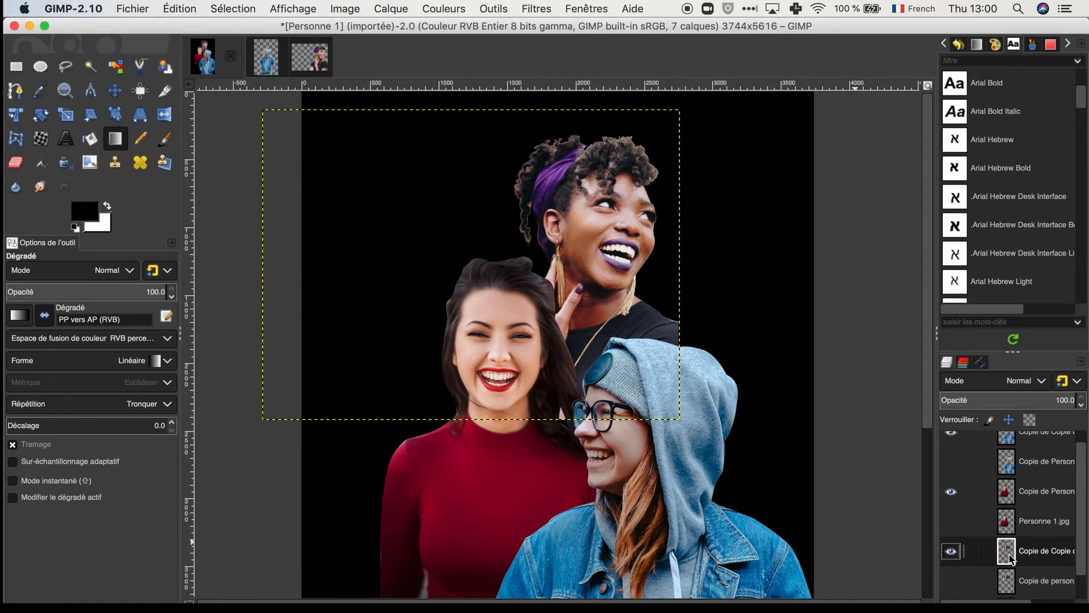
click(907, 342)
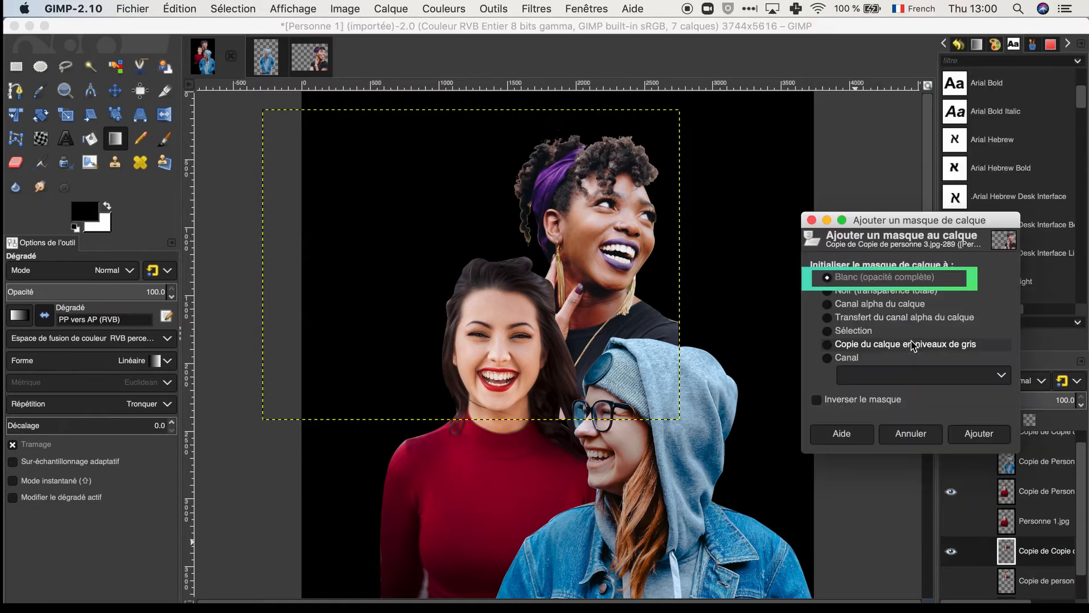
click(988, 438)
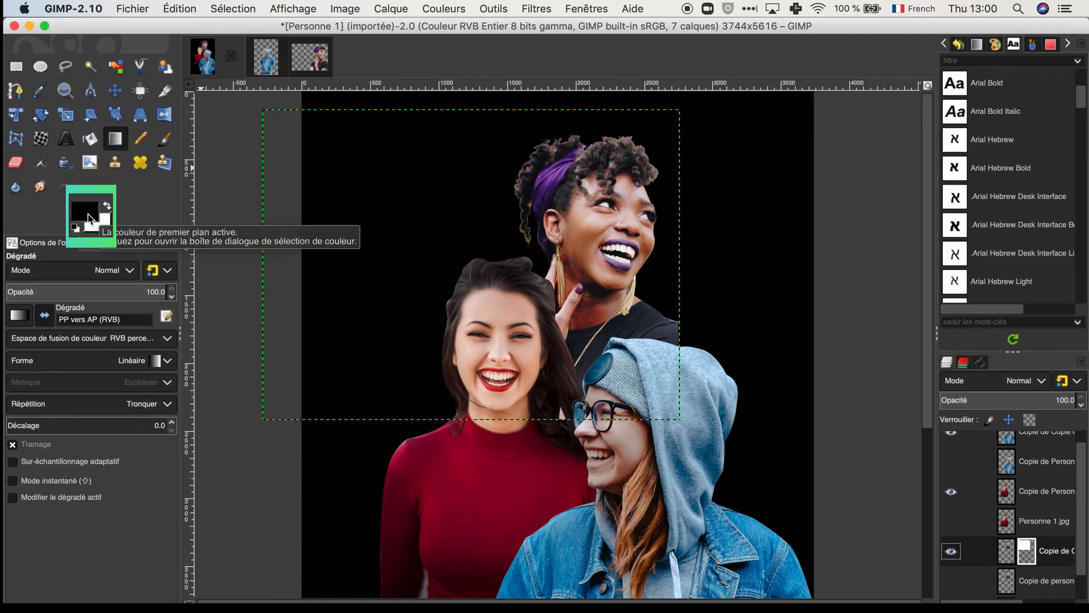
Draw a linear PP vers AP (RVB) gradient about 526 px long on the personne 3 copy's mask, in the empty upper-left area
click(20, 316)
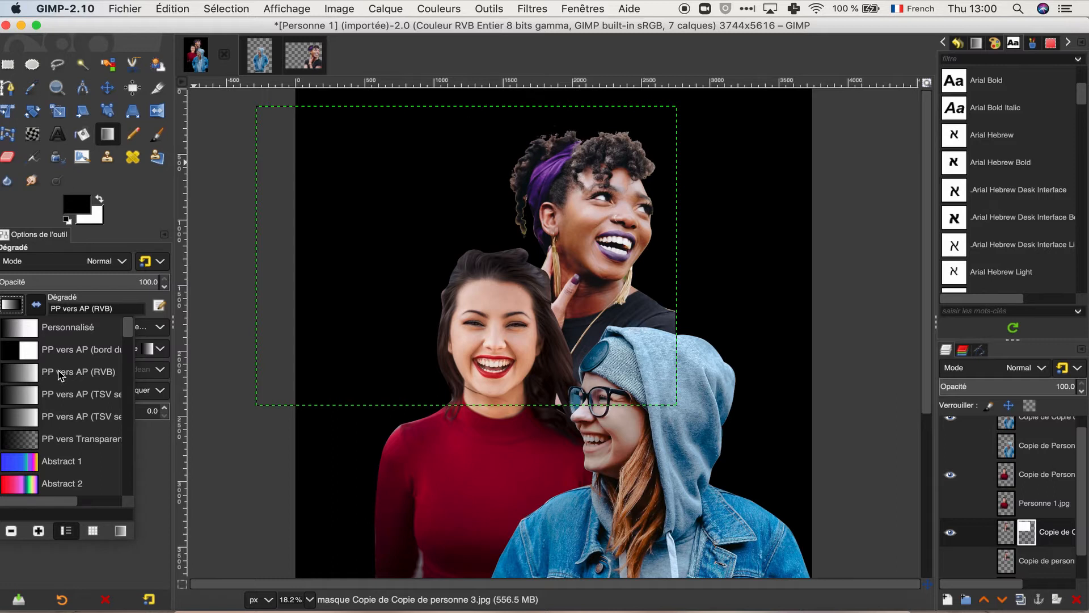
click(161, 452)
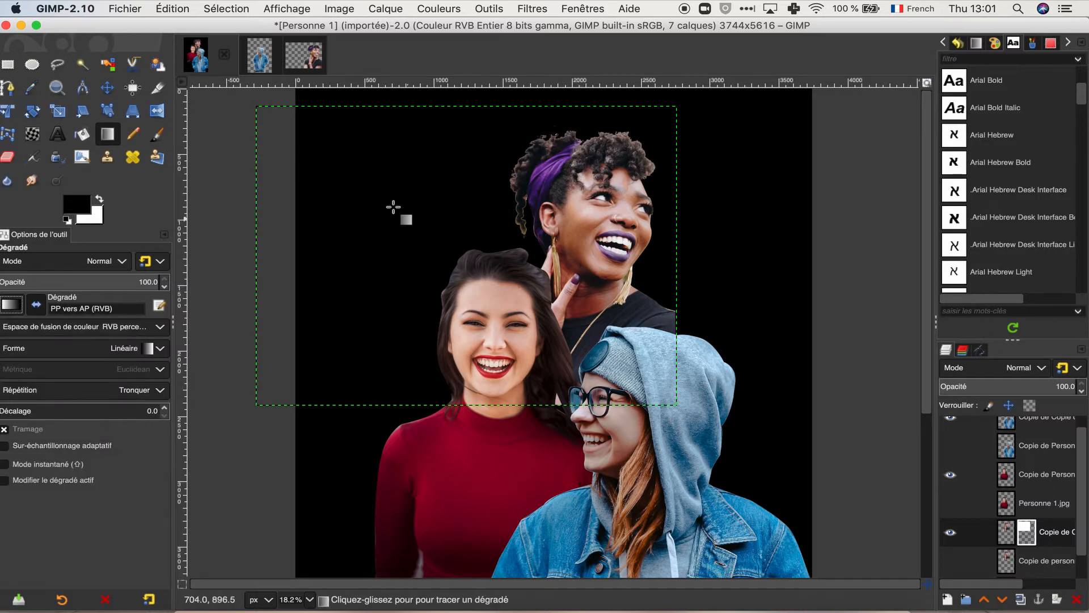
drag(386, 210, 331, 165)
click(386, 210)
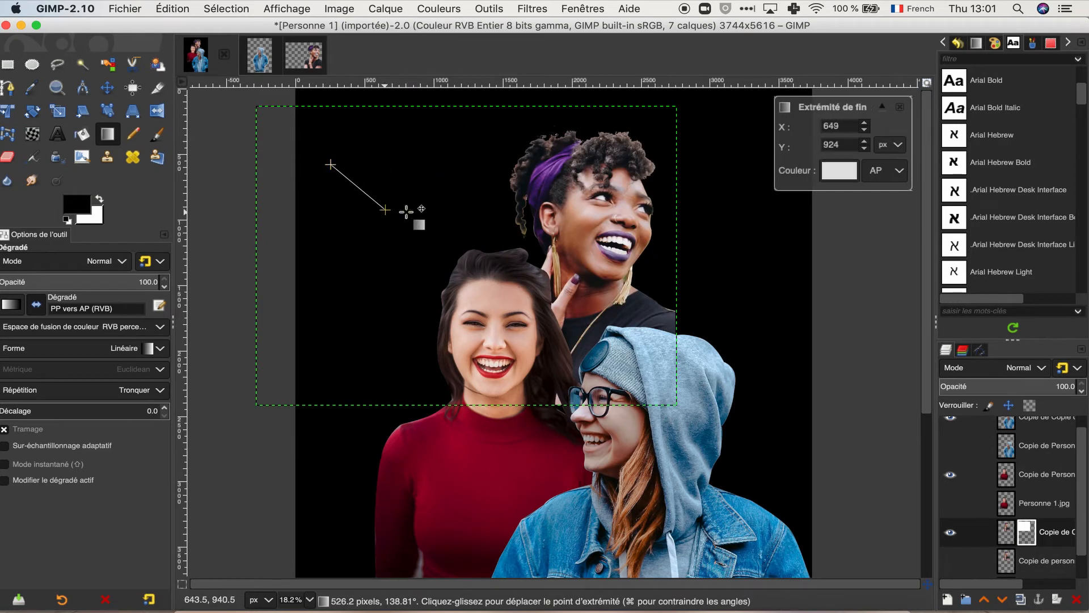
Reposition the mask gradient to run about 444 px, from X 2750, Y 820 at the layer's right edge to the woman's nose
drag(386, 210, 501, 211)
drag(332, 164, 735, 185)
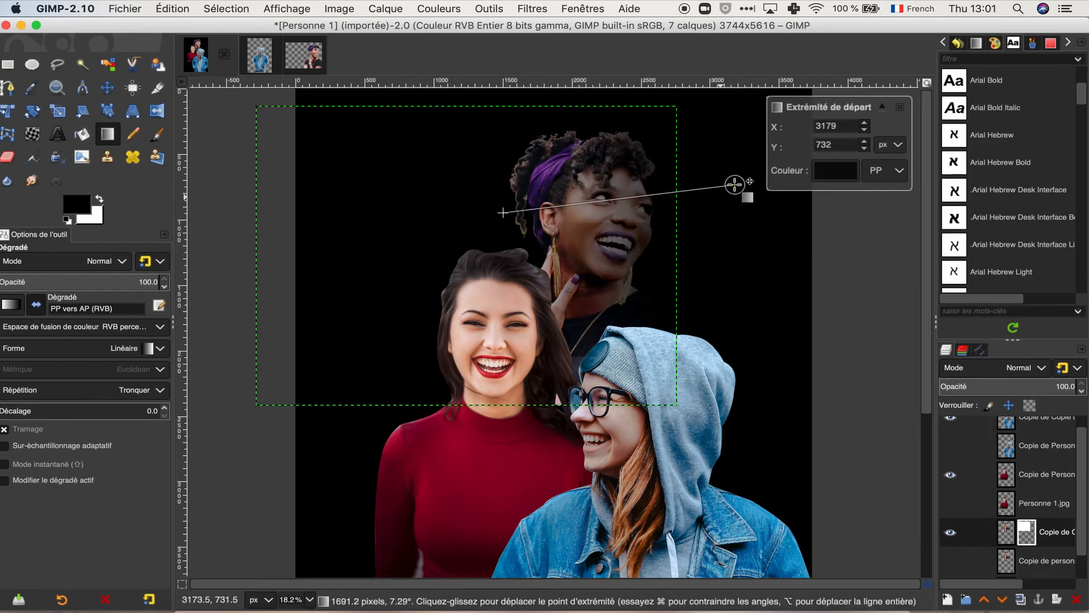
drag(503, 214, 631, 218)
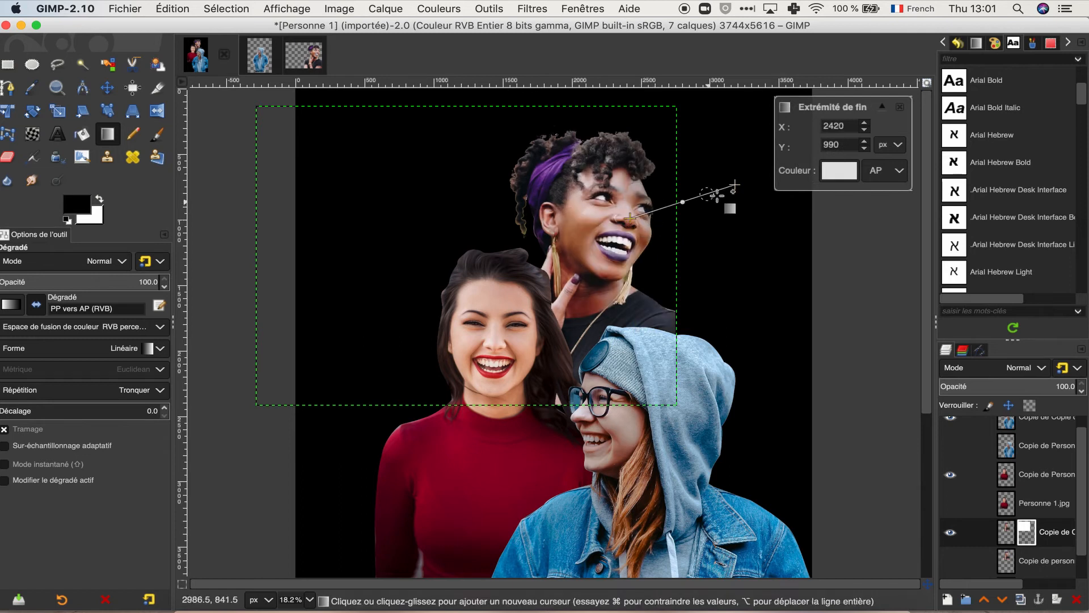
drag(734, 185, 718, 174)
mouse_move(631, 219)
mouse_down()
mouse_move(592, 224)
mouse_move(619, 217)
mouse_up()
drag(719, 174, 675, 197)
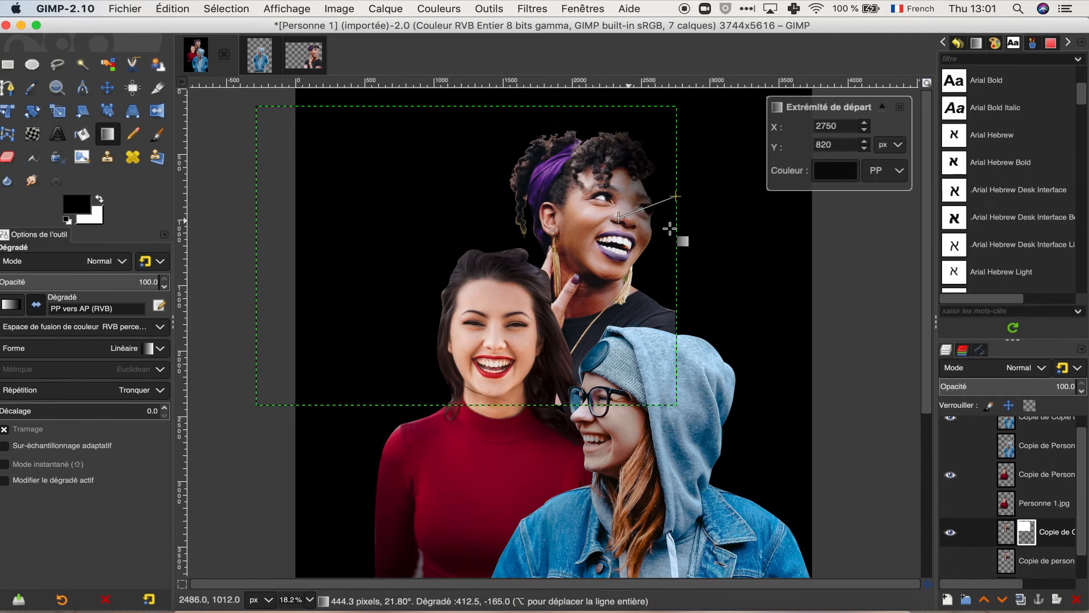
click(900, 106)
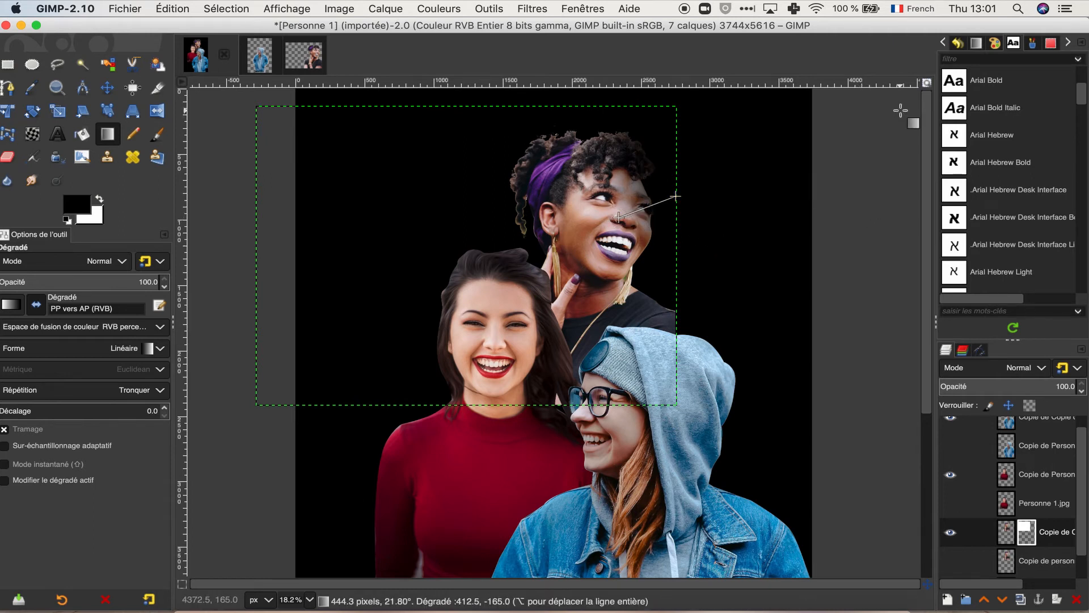
Add a white layer mask to the visible Personne 1 copy and draw a linear gradient from X 368, Y 2255 to the red sweater's collar
click(1014, 488)
right_click(1014, 488)
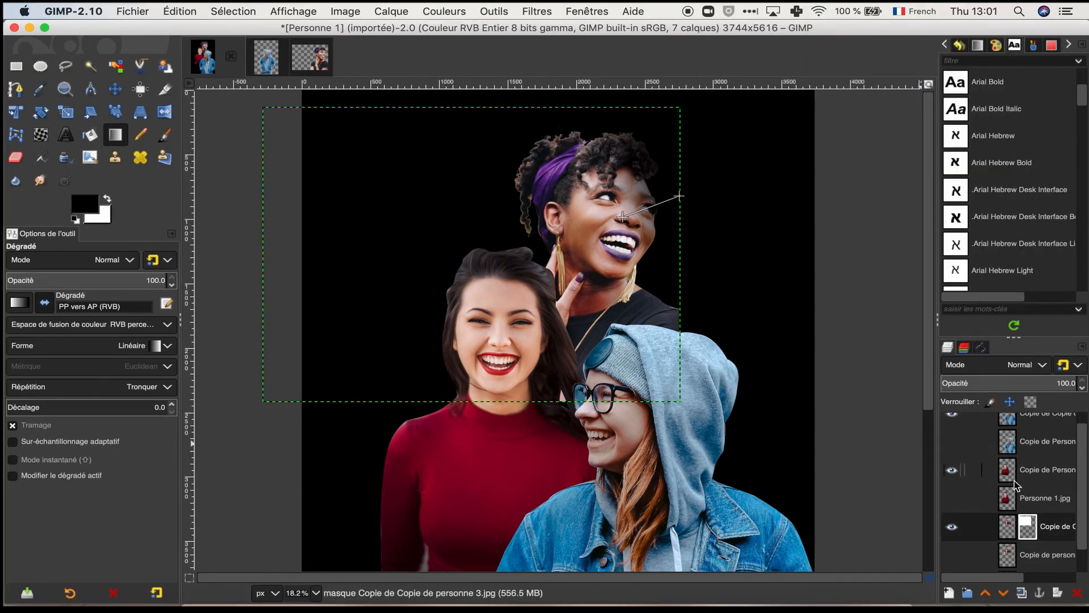
click(1015, 485)
right_click(1016, 485)
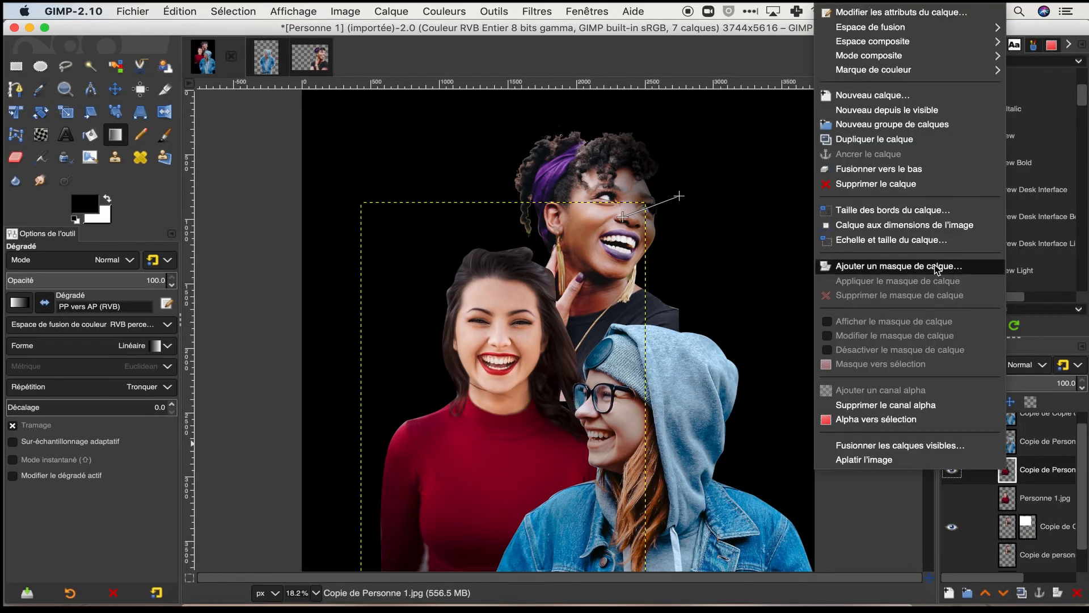
click(908, 265)
click(986, 368)
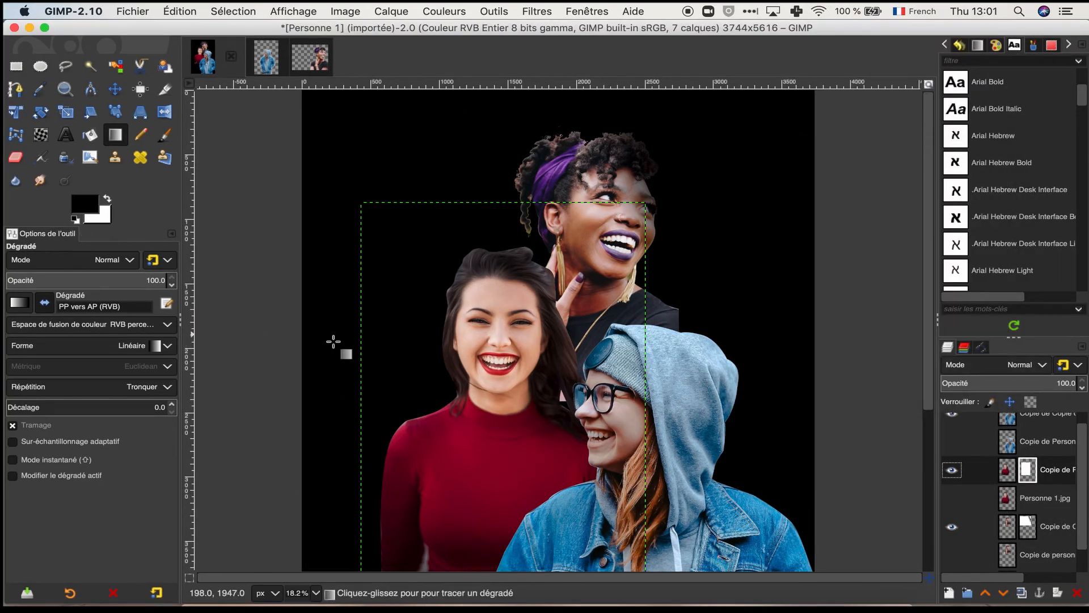
drag(320, 411, 495, 425)
drag(263, 406, 343, 341)
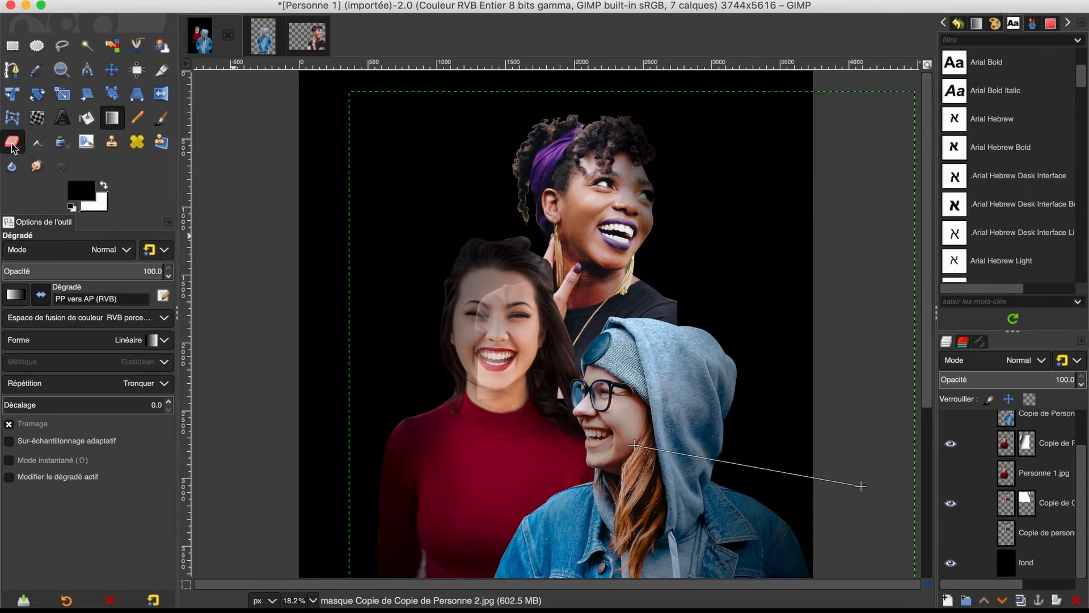
Set the Eraser size to 440 and erase the part of the personne 3 copy overlapping the face of the woman in red
key(shift+e)
alt+middle_click(650, 343)
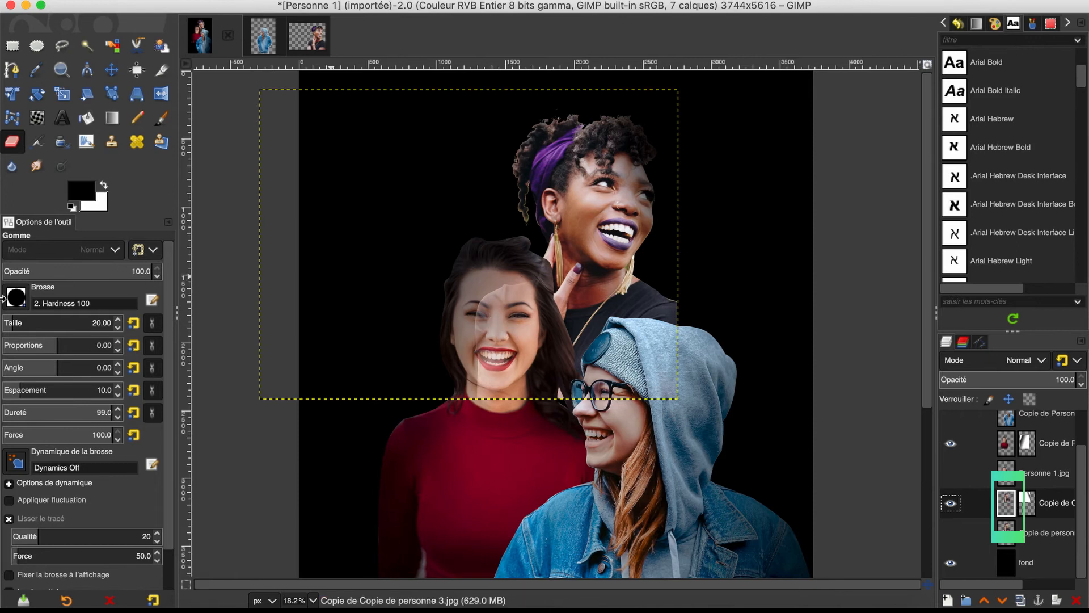
drag(17, 322, 71, 315)
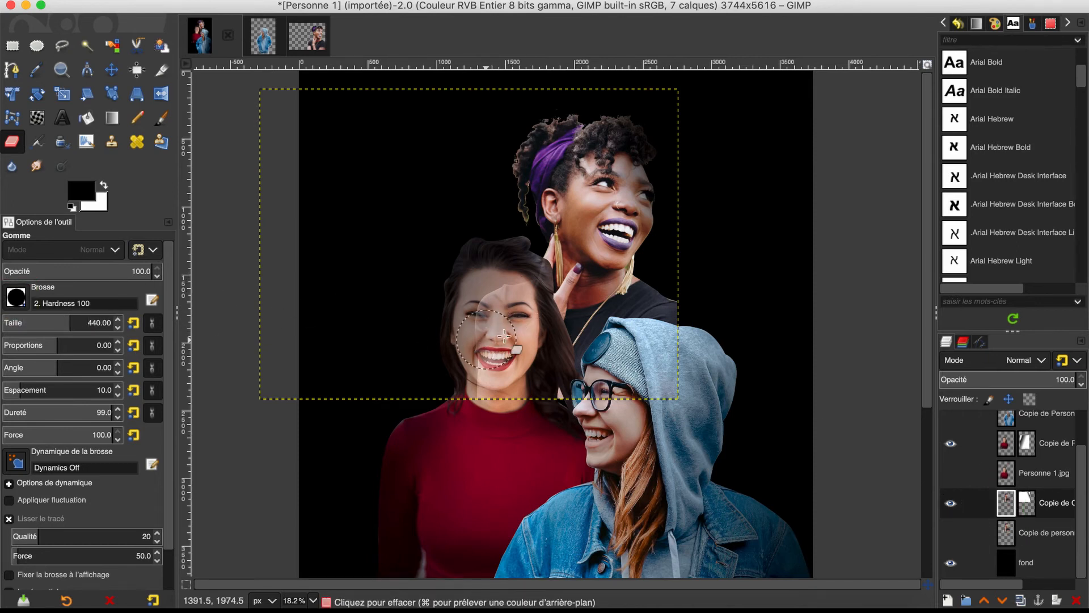
mouse_move(485, 341)
mouse_down()
mouse_move(498, 379)
mouse_move(533, 405)
mouse_move(499, 280)
mouse_up()
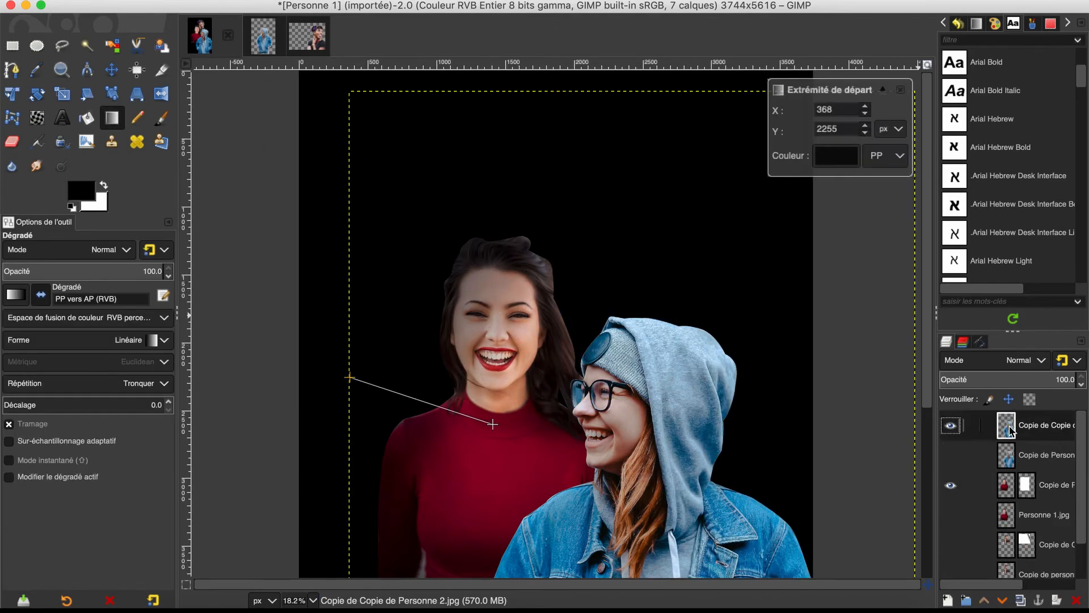
Add a layer mask to the visible Personne 2 copy and draw a linear gradient from beyond the canvas's right edge to the hooded woman's hair
right_click(1010, 431)
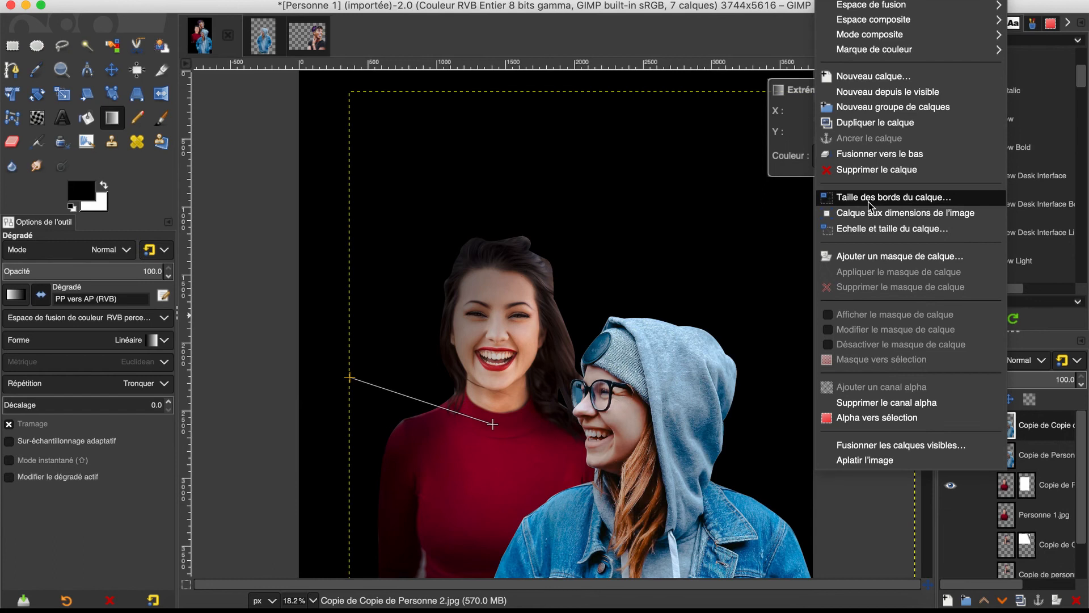
click(885, 258)
drag(861, 485, 633, 449)
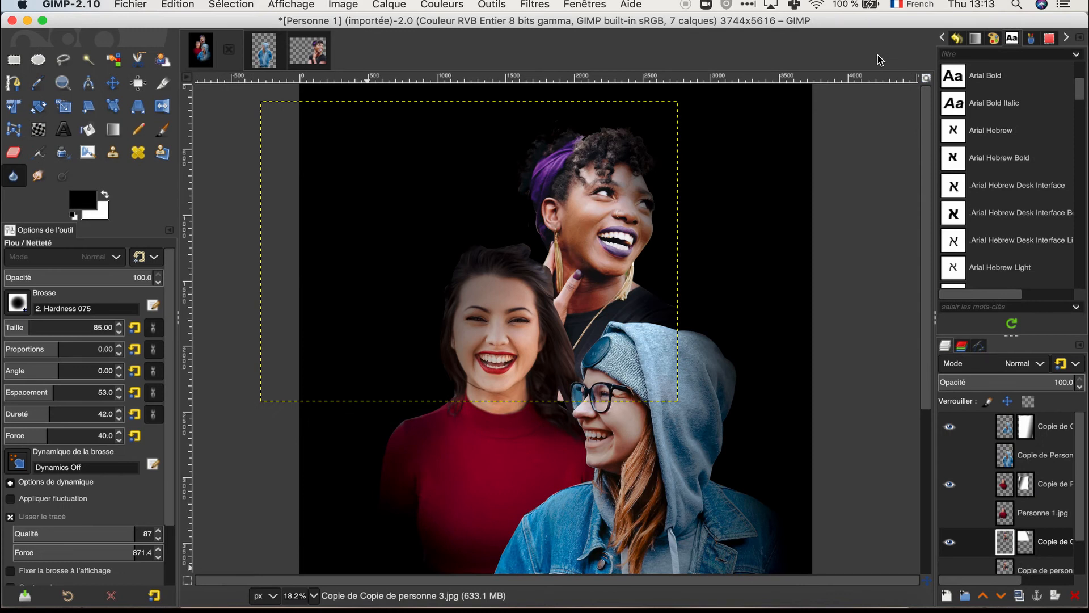
Set the foreground color to bright yellow and fill the fond layer with it
scroll(1037, 506, down, 2)
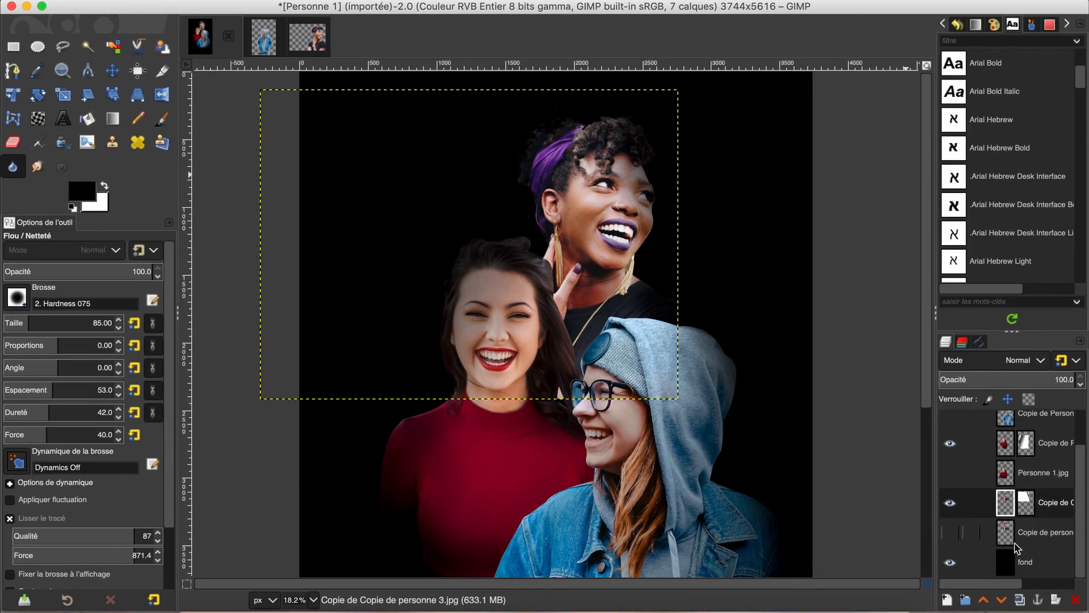
click(1018, 553)
click(79, 188)
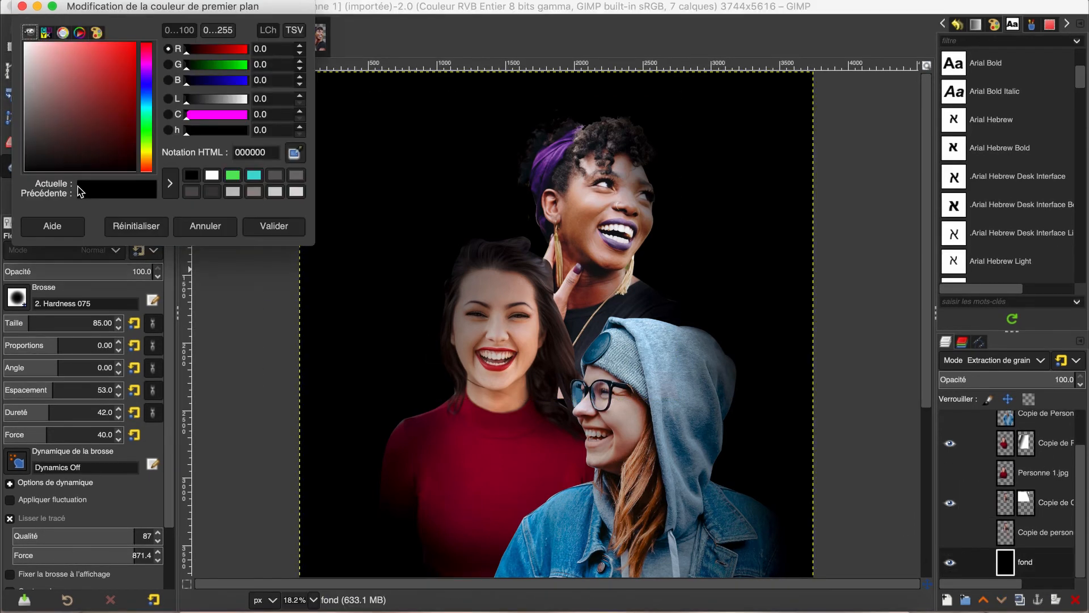
click(148, 86)
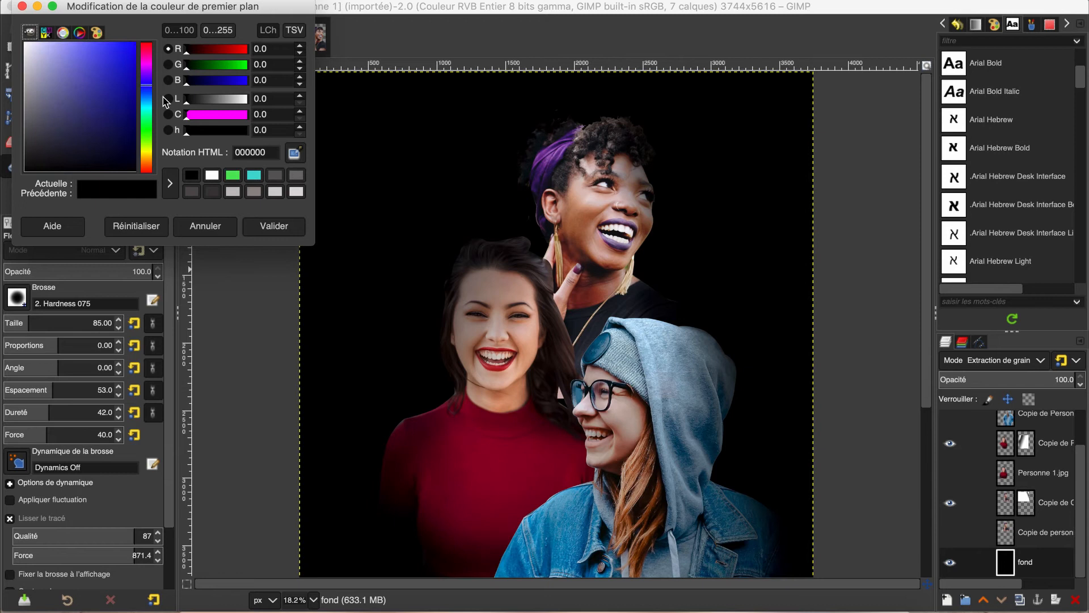
click(148, 121)
click(92, 66)
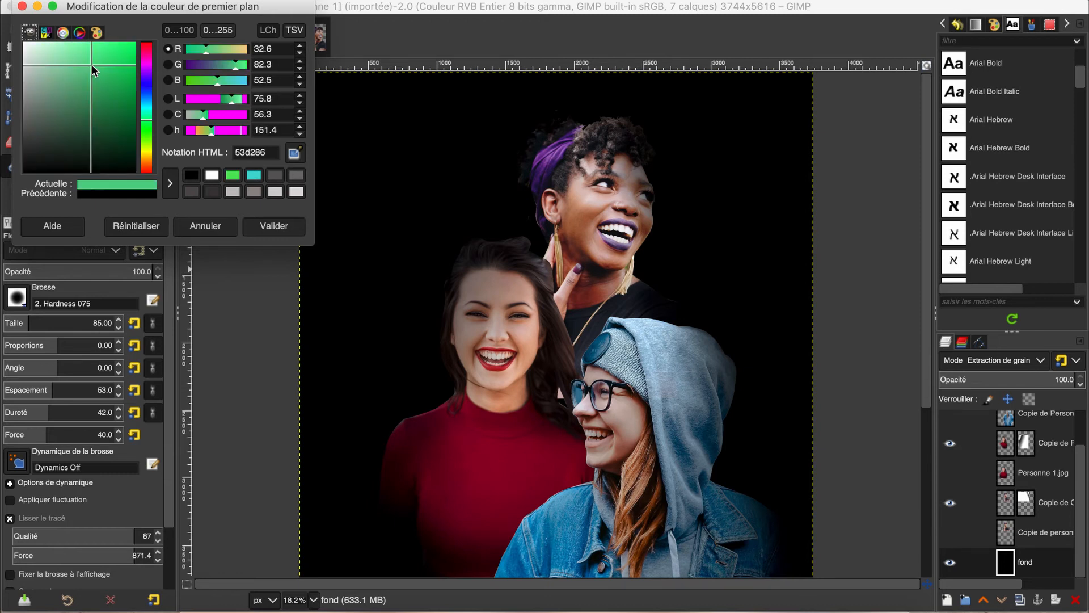
click(149, 152)
click(274, 225)
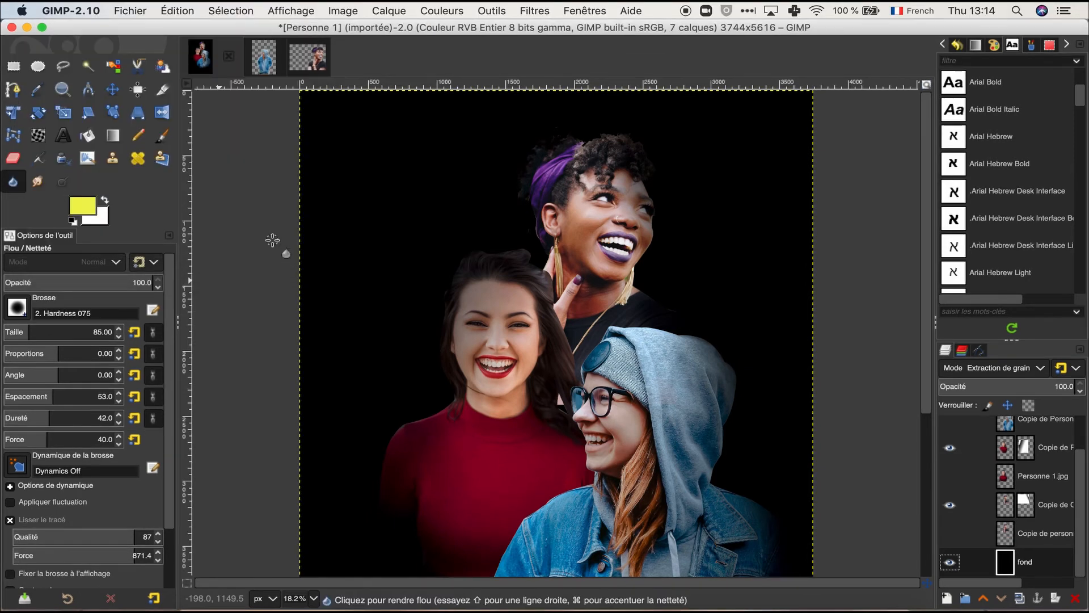
click(88, 138)
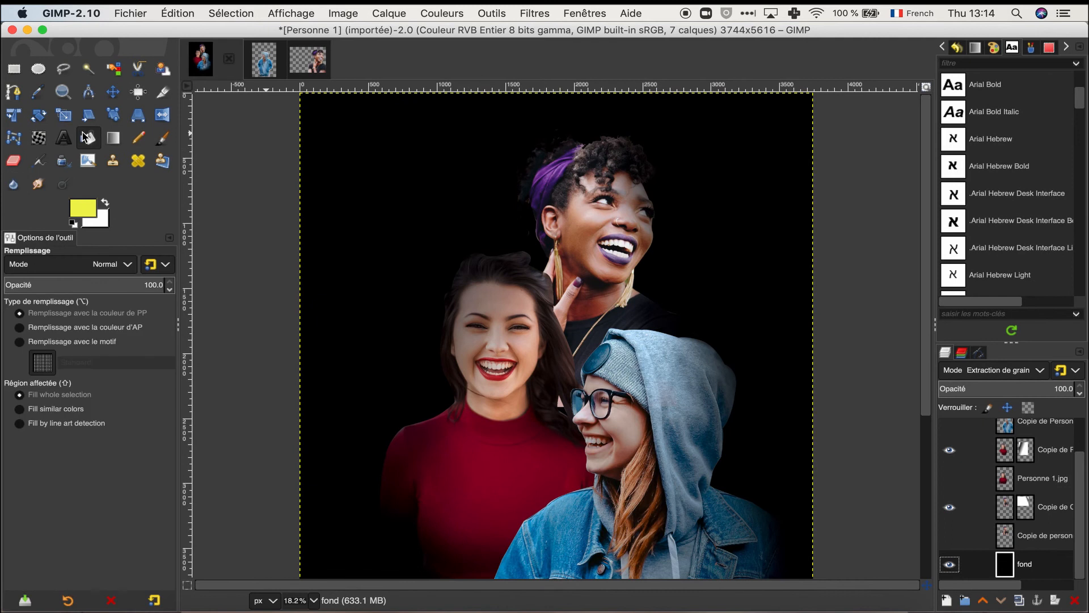
click(662, 191)
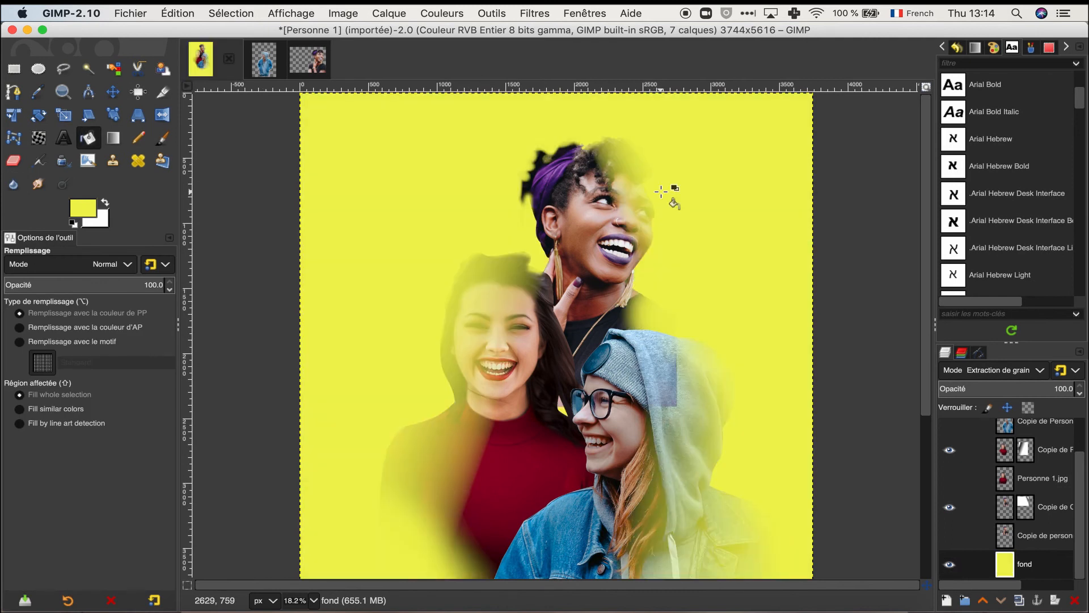
Reset the foreground and background to black and white and fill the fond layer with black
click(76, 220)
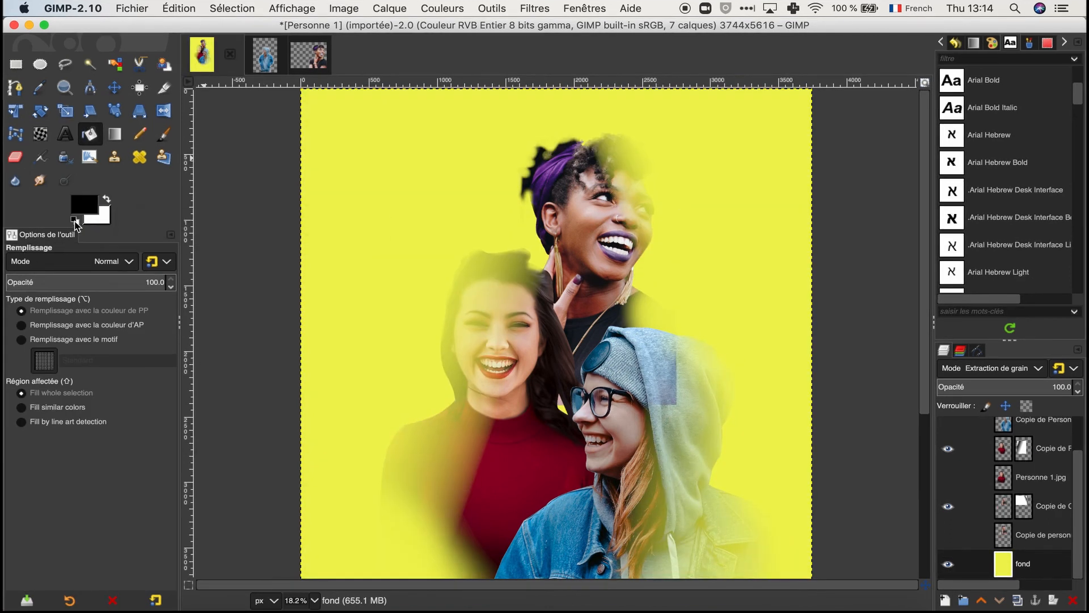
click(81, 212)
key(Return)
click(431, 201)
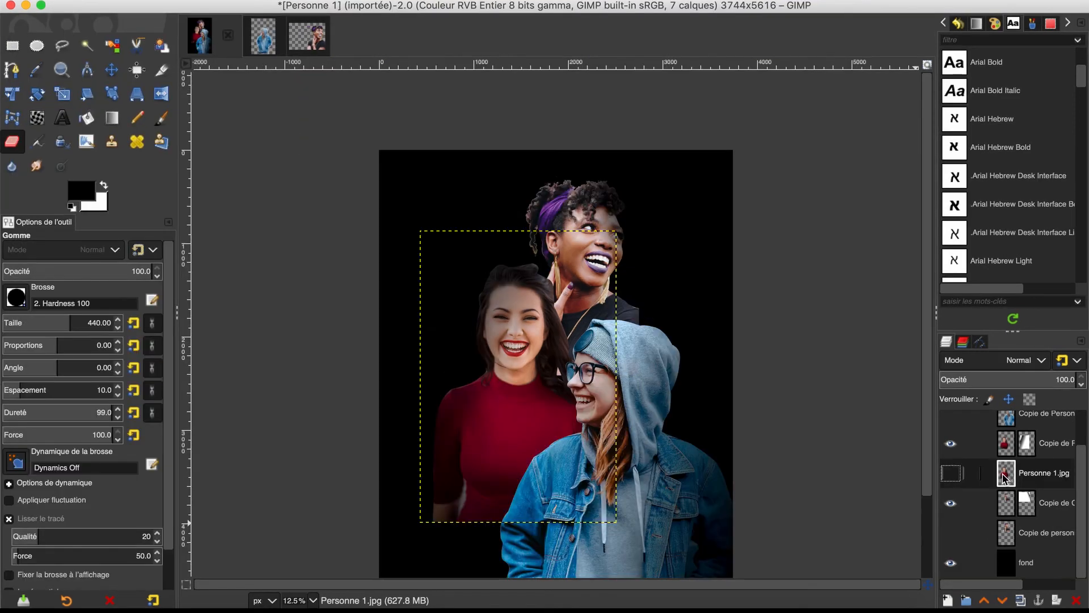
On the visible Personne 1 copy, give the Eraser the 2. Hardness 075 brush, hardness 15 and force 12
click(1004, 452)
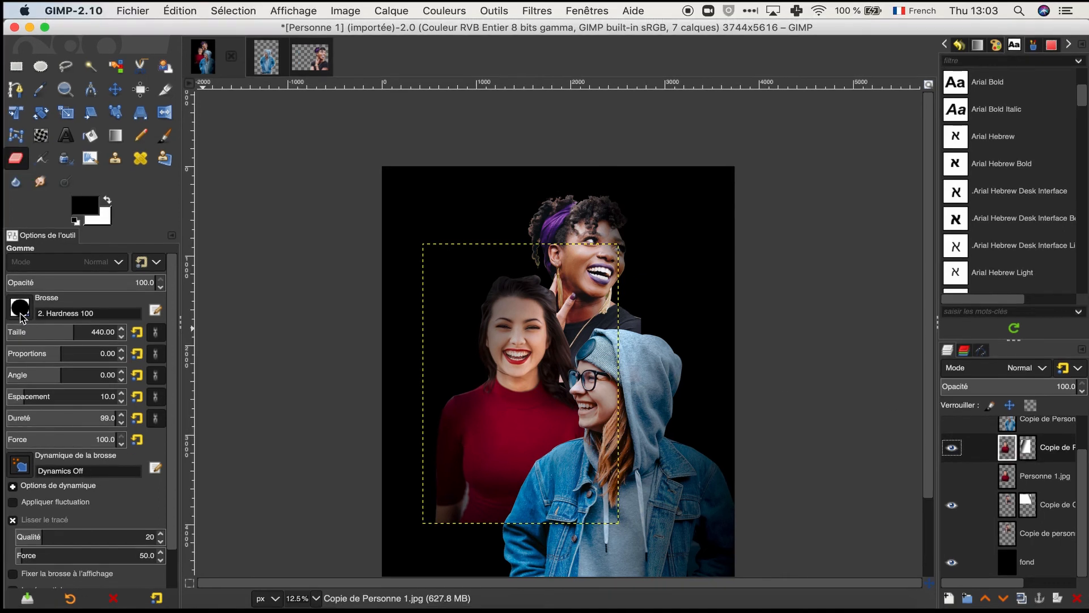
click(20, 309)
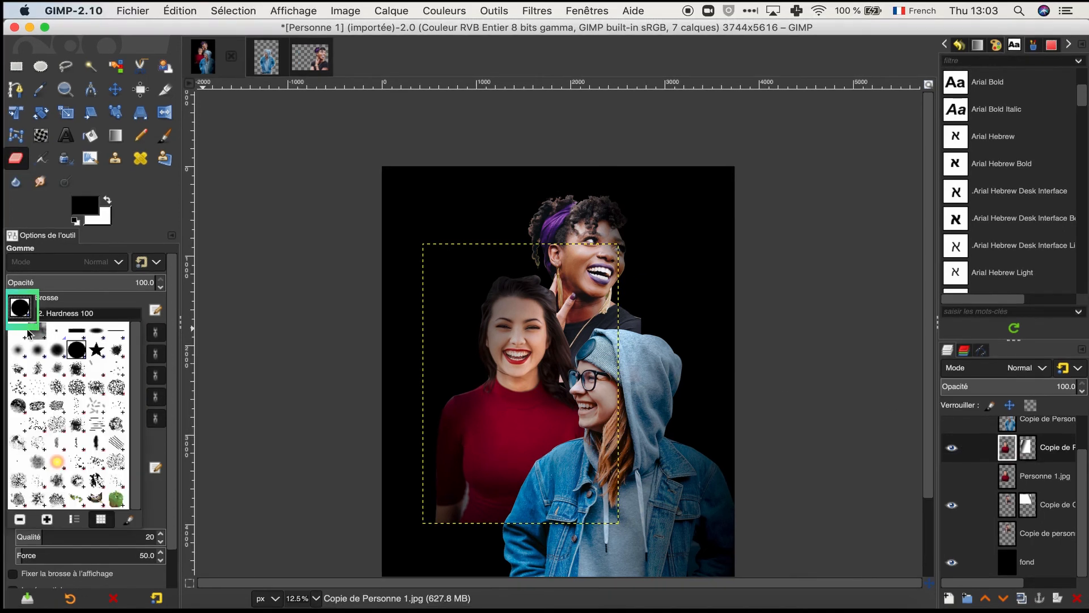
click(57, 354)
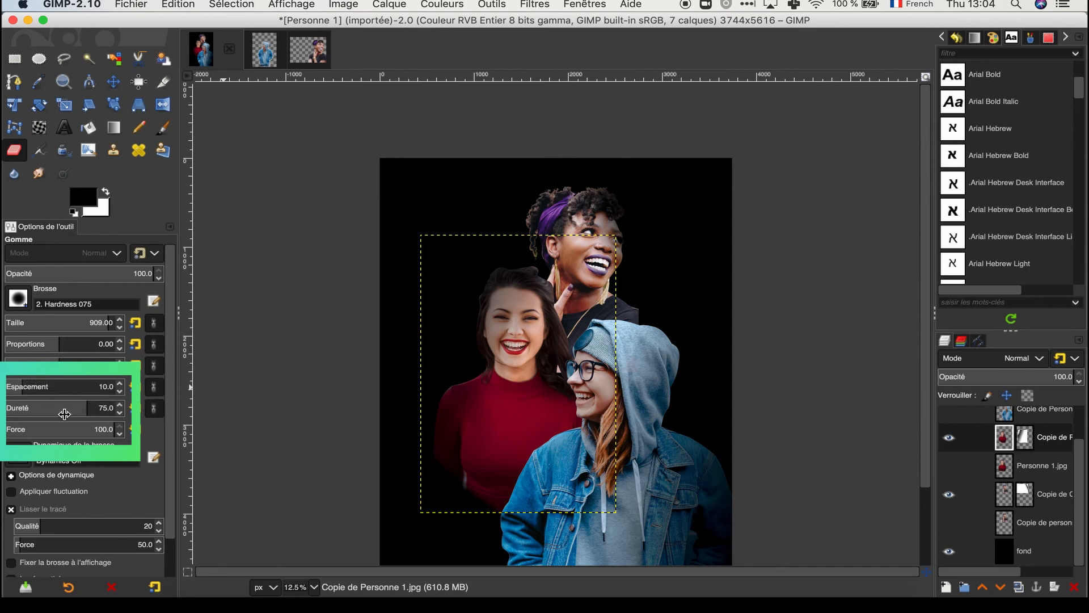
click(21, 408)
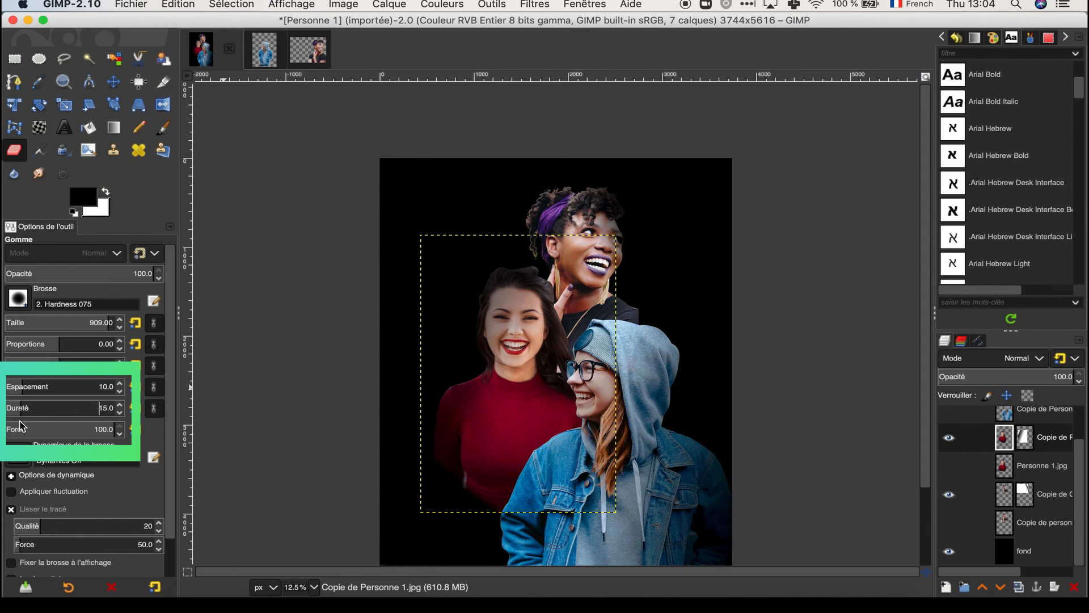
click(19, 423)
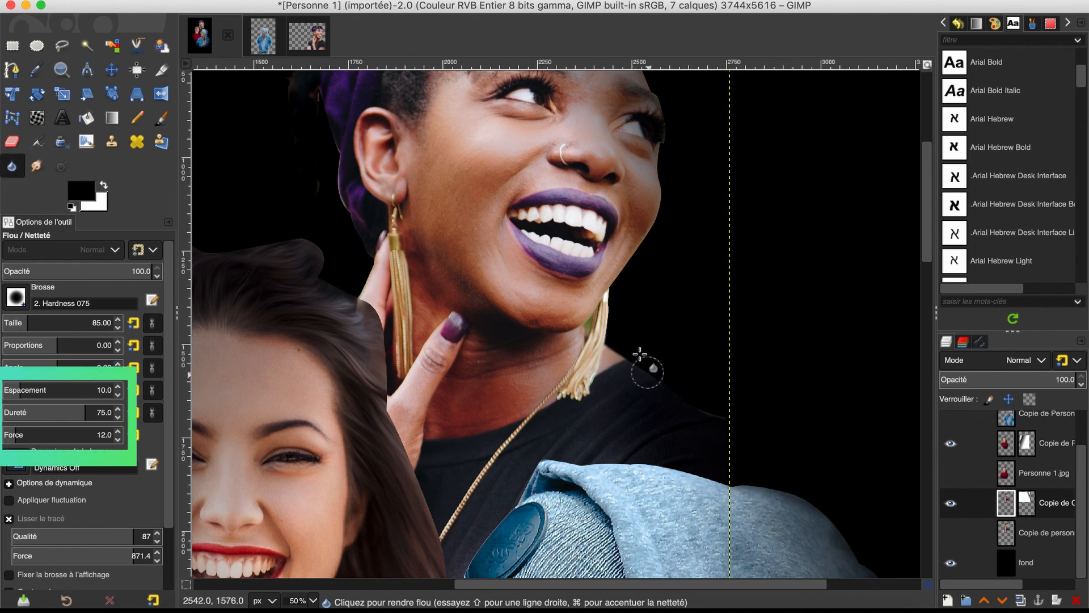
Blur the personne 3 copy's outline from shoulder up toward the cheek with the 2. Hardness 075 brush at size 85
mouse_move(640, 354)
mouse_down()
mouse_move(632, 264)
mouse_move(610, 284)
mouse_move(658, 214)
mouse_move(640, 256)
mouse_move(655, 206)
mouse_move(639, 264)
mouse_up()
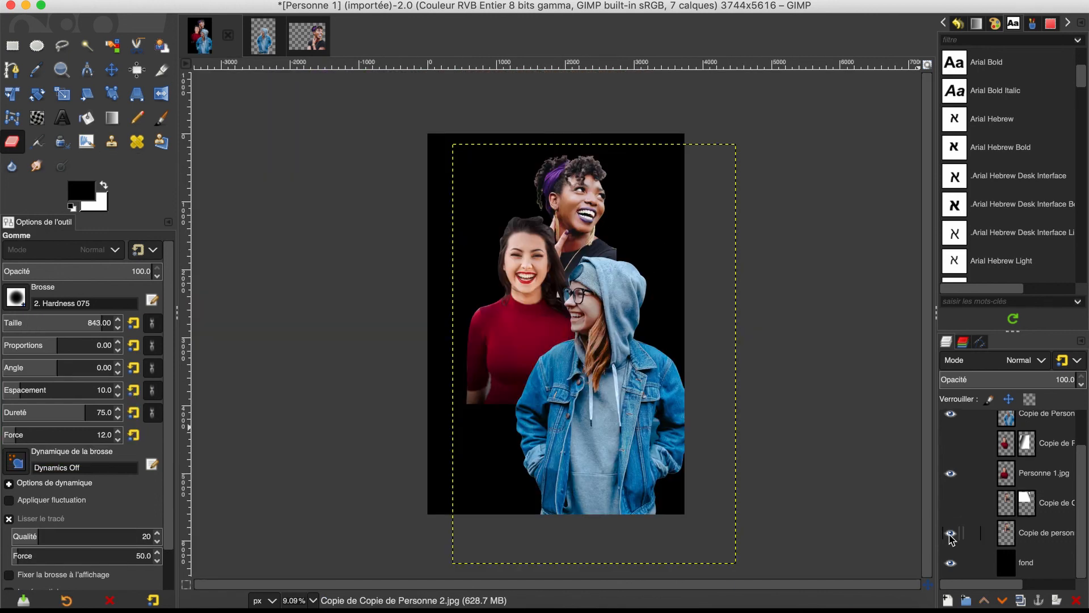